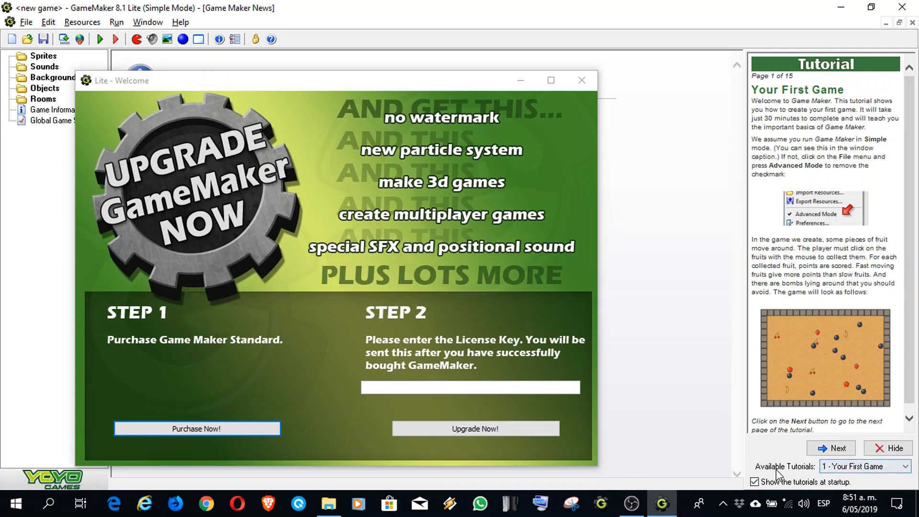
Step: Choose the tutorial "1 - Your First Game" and close the Lite welcome window
{"action": "left_click", "coordinate": [847, 466]}
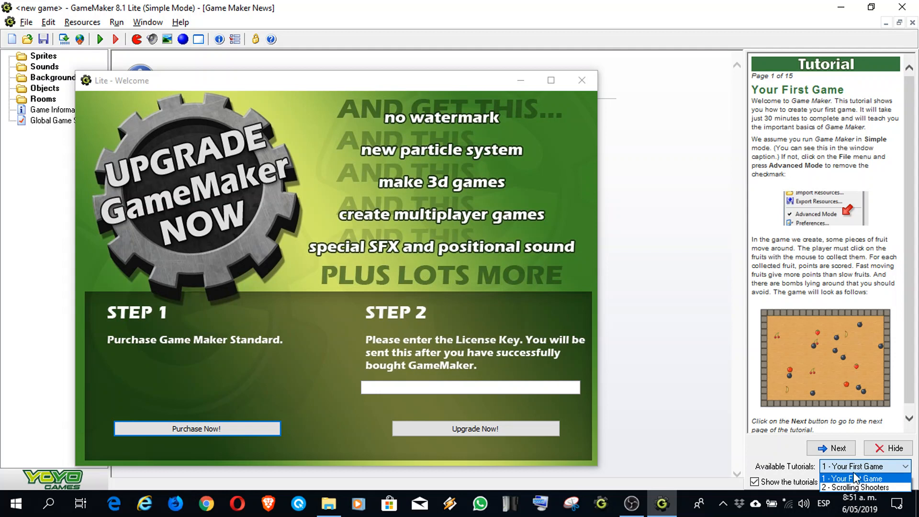
{"action": "left_click", "coordinate": [844, 478]}
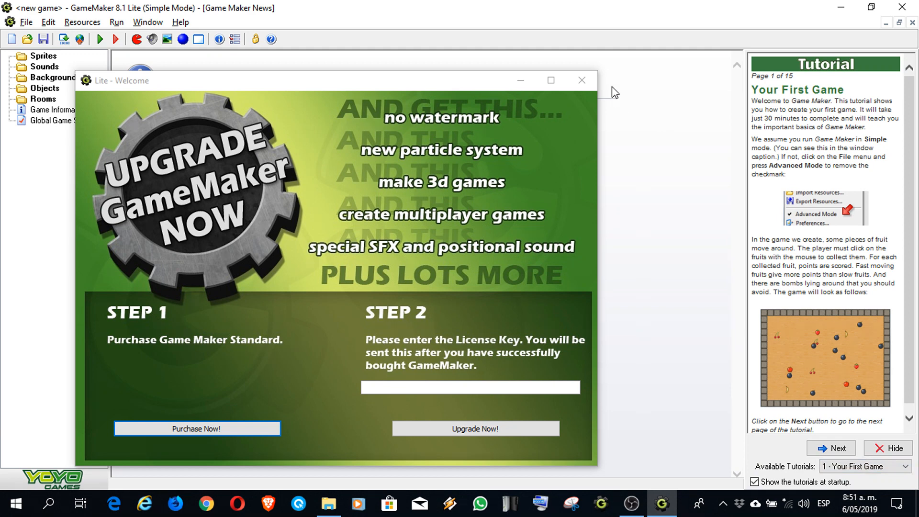
{"action": "left_click", "coordinate": [583, 81]}
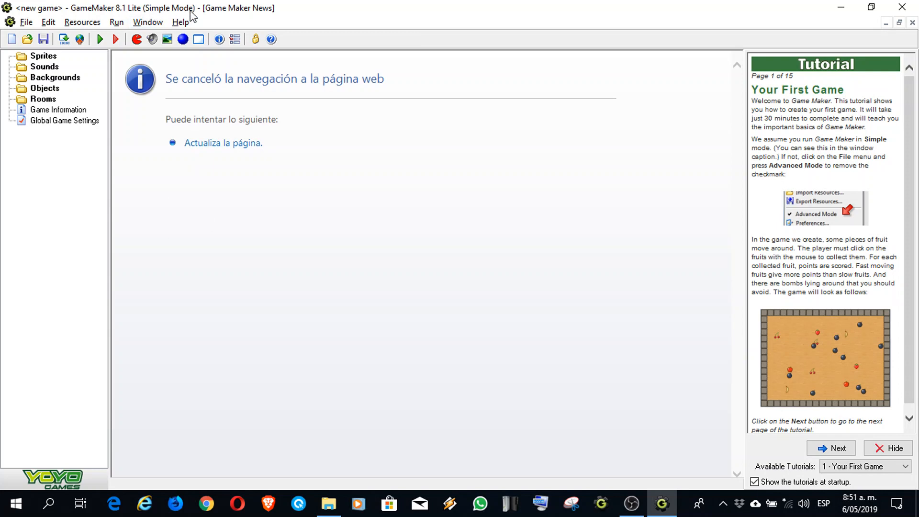
Step: Turn Advanced Mode on and off again to return to Simple mode
{"action": "left_click", "coordinate": [26, 22]}
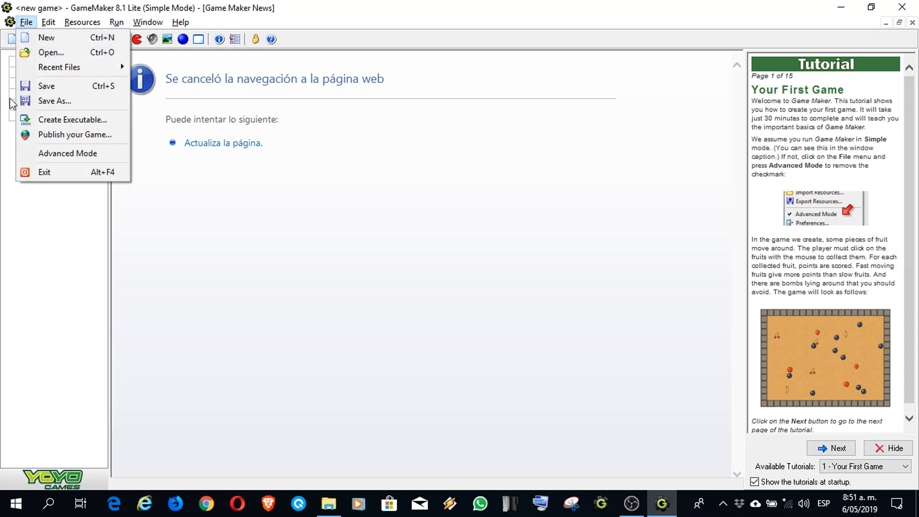
{"action": "left_click", "coordinate": [39, 154]}
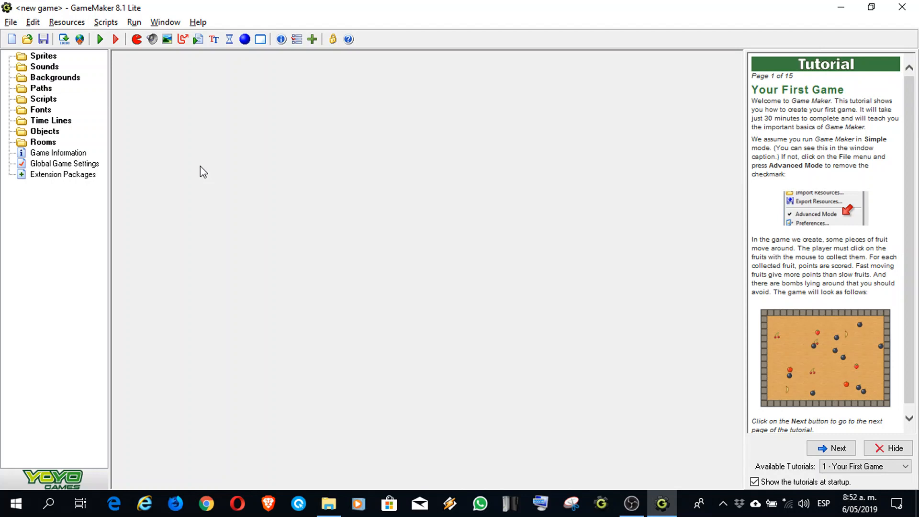
{"action": "left_click", "coordinate": [9, 23]}
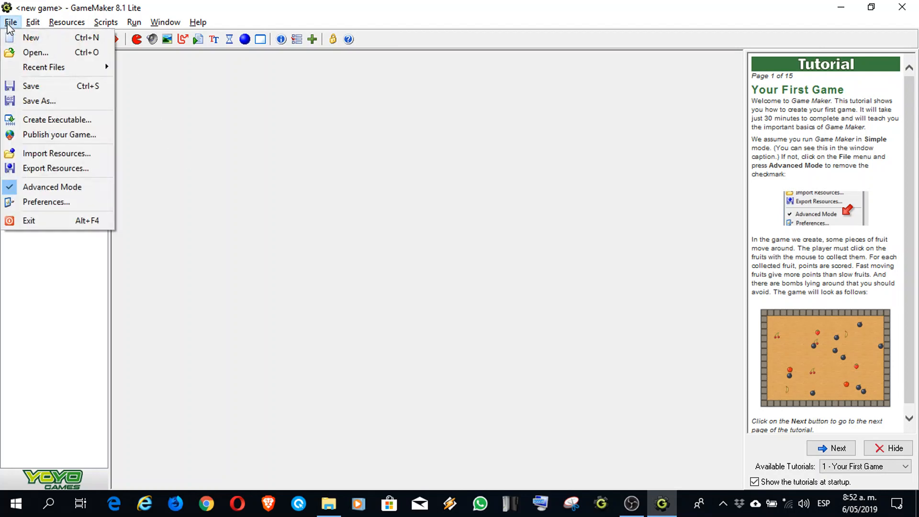
{"action": "left_click", "coordinate": [12, 187]}
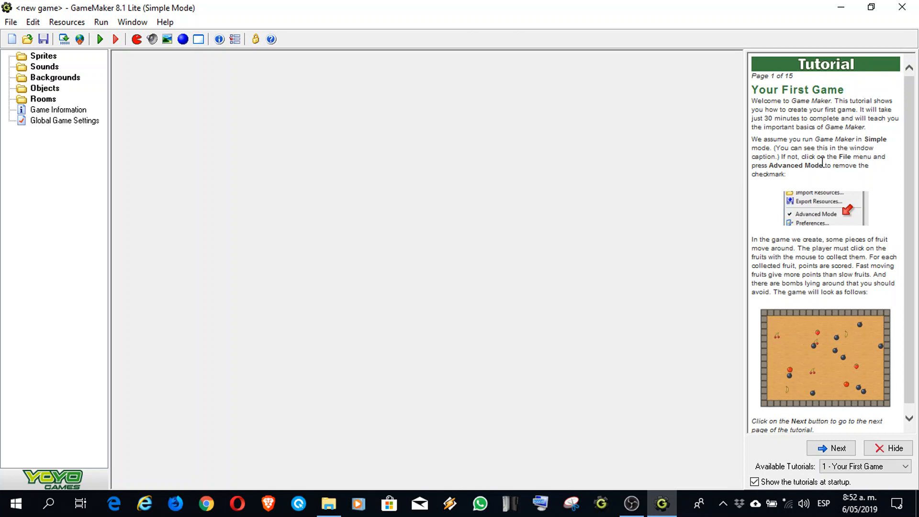
Step: Advance the tutorial to the Adding Sprites page and create a new sprite named spr_wall
{"action": "scroll", "coordinate": [837, 254], "scroll_direction": "down", "scroll_amount": 1}
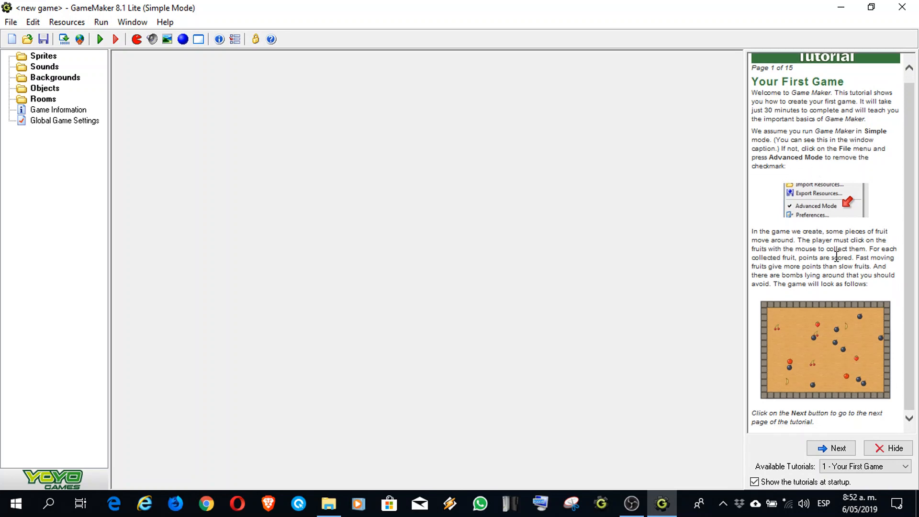
{"action": "left_click", "coordinate": [830, 450]}
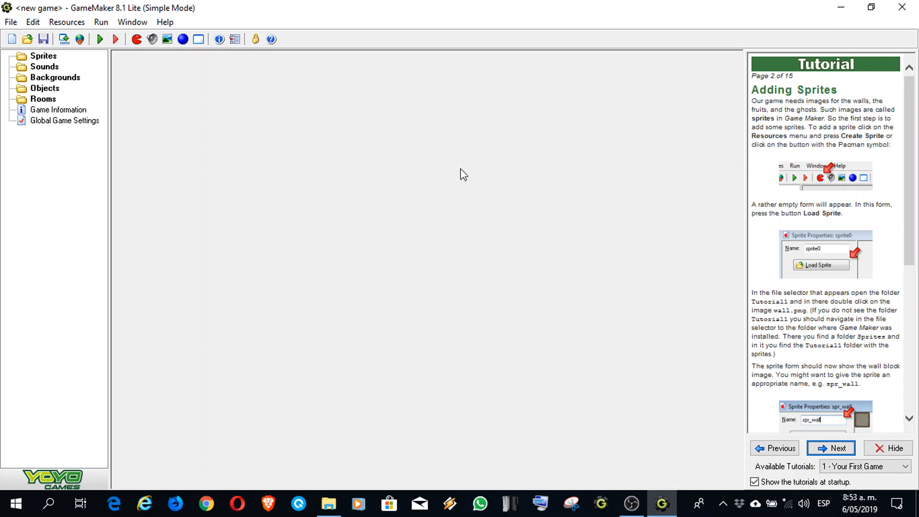
{"action": "left_click", "coordinate": [137, 39]}
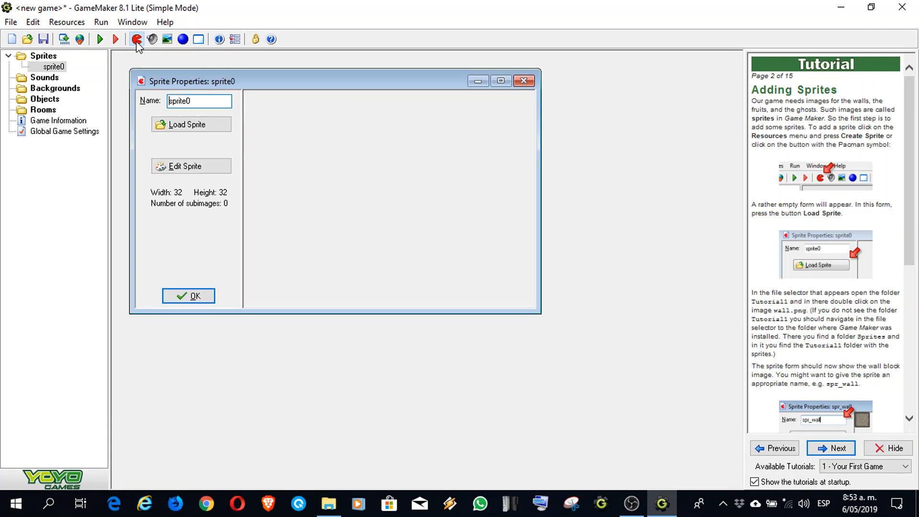
{"action": "double_click", "coordinate": [164, 76]}
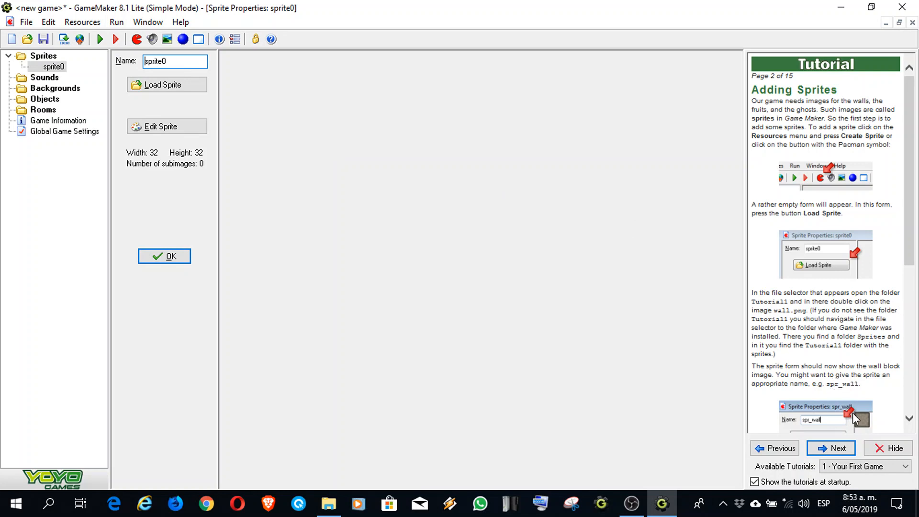
{"action": "double_click", "coordinate": [196, 62]}
{"action": "type", "text": "spr_wall"}
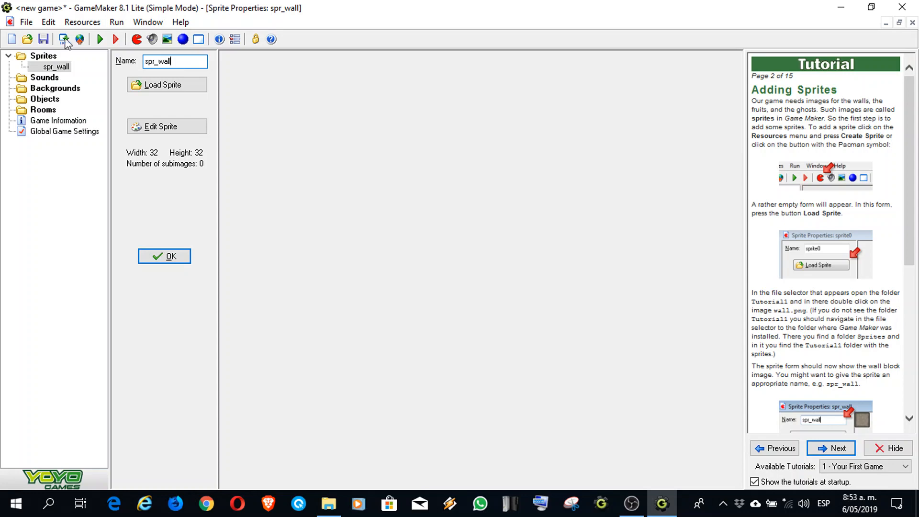
Step: Load wall.png from the Tutorial1 folder as the image of spr_wall and confirm the sprite
{"action": "left_click", "coordinate": [176, 88]}
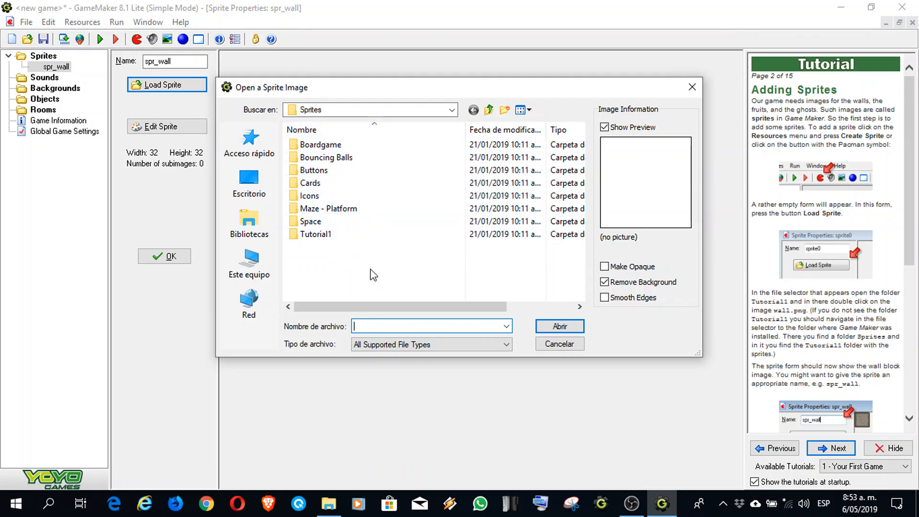
{"action": "double_click", "coordinate": [325, 239]}
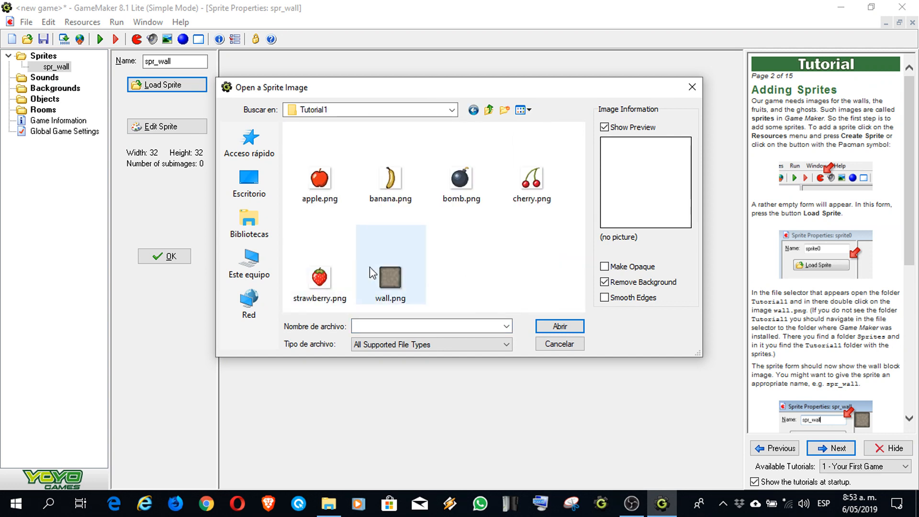
{"action": "left_click", "coordinate": [391, 275]}
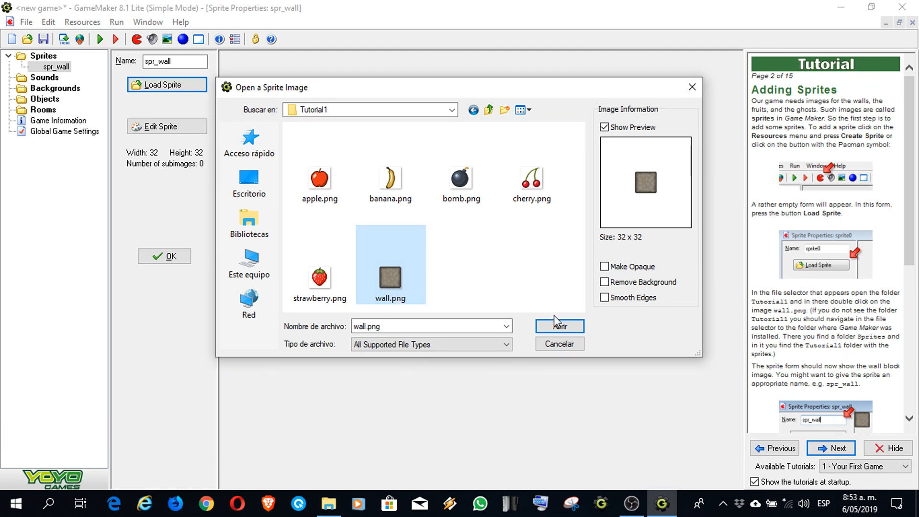
{"action": "left_click", "coordinate": [556, 327]}
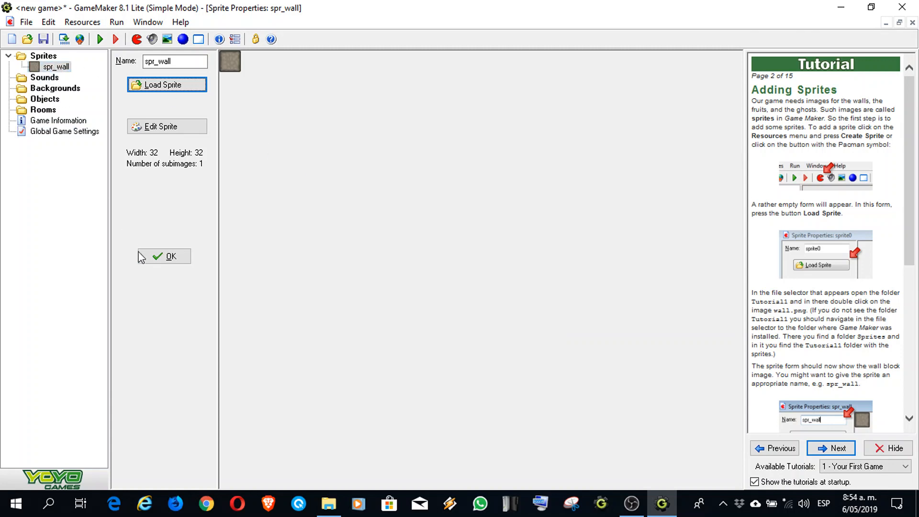
{"action": "left_click", "coordinate": [171, 257]}
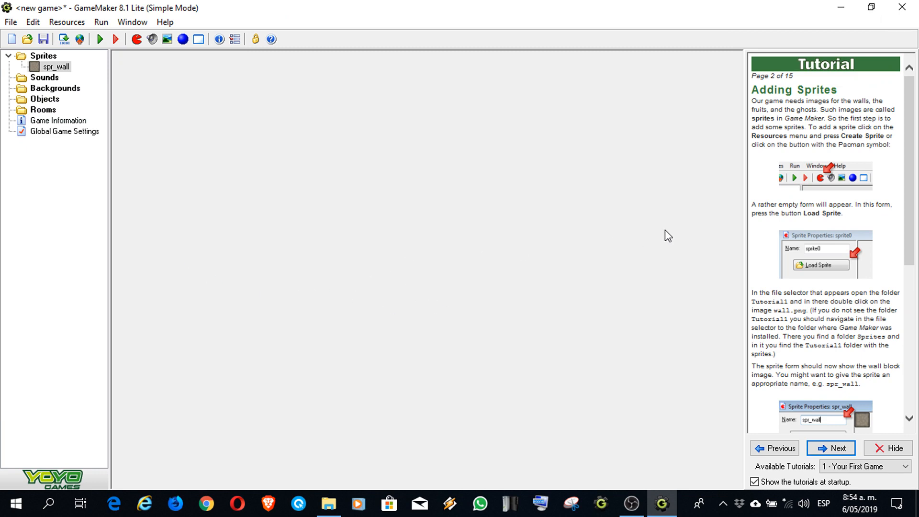
Step: Add a sprite named spr_apple using the image apple.png from the Tutorial1 folder
{"action": "scroll", "coordinate": [823, 311], "scroll_direction": "down", "scroll_amount": 6}
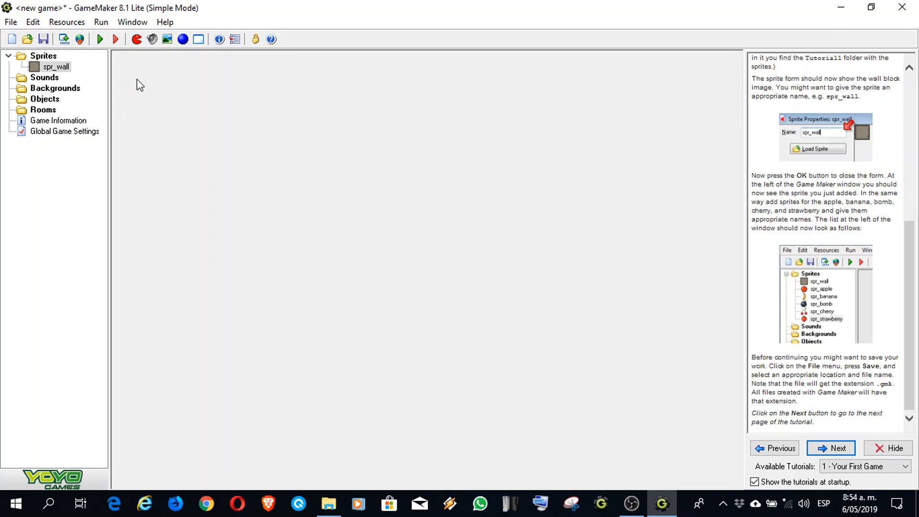
{"action": "left_click", "coordinate": [137, 40]}
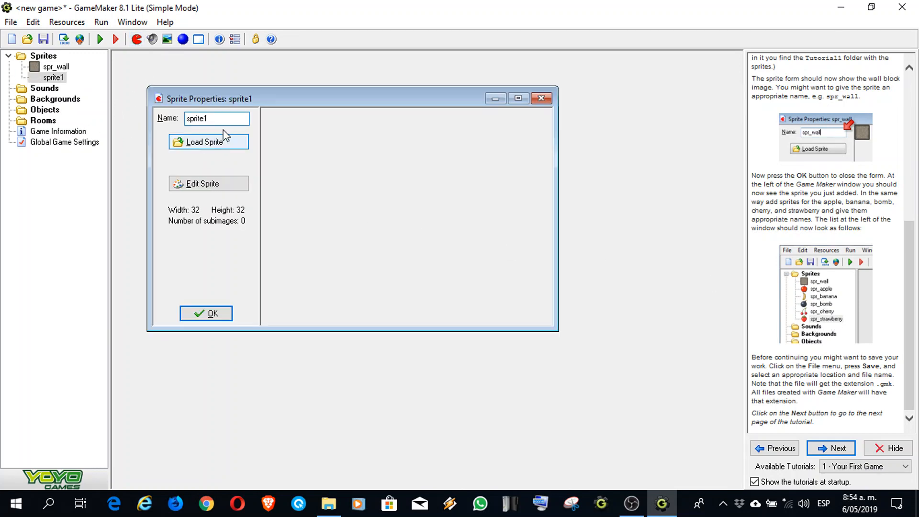
{"action": "double_click", "coordinate": [262, 97]}
{"action": "left_click_drag", "start_coordinate": [175, 62], "coordinate": [110, 57]}
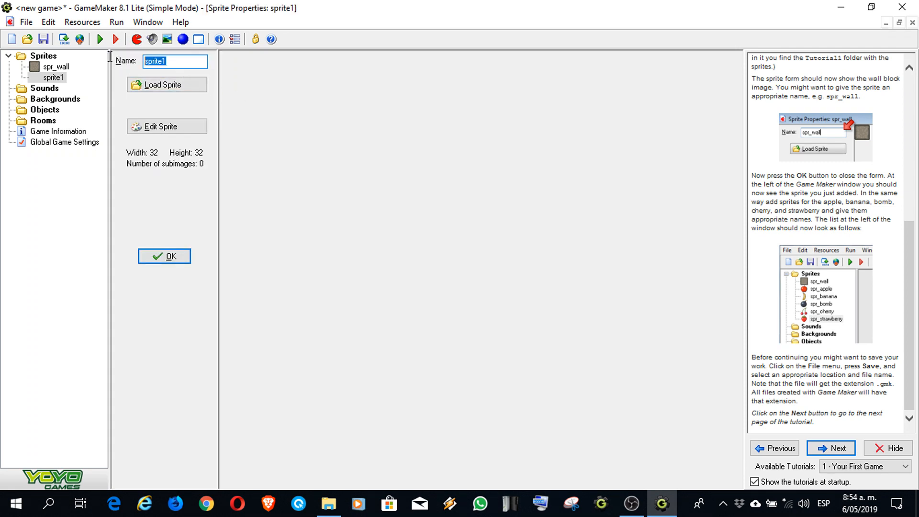
{"action": "type", "text": "spr"}
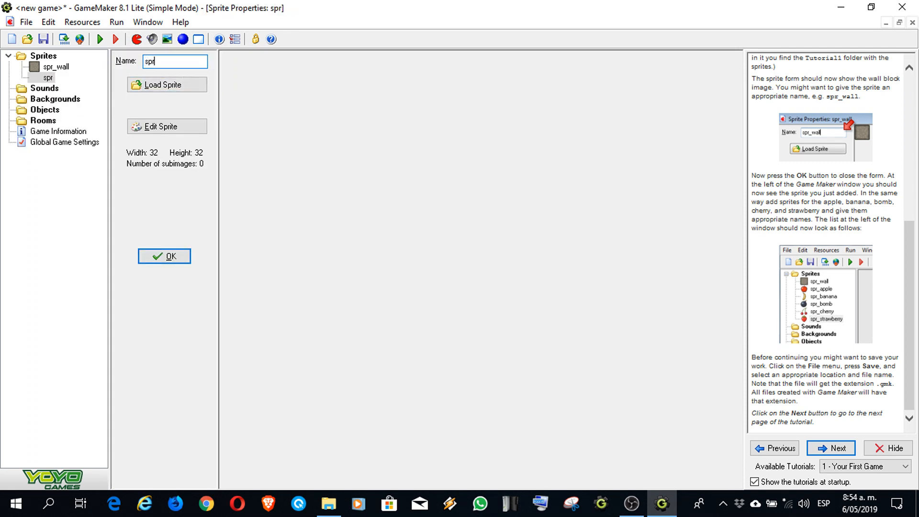
{"action": "type", "text": "_apple"}
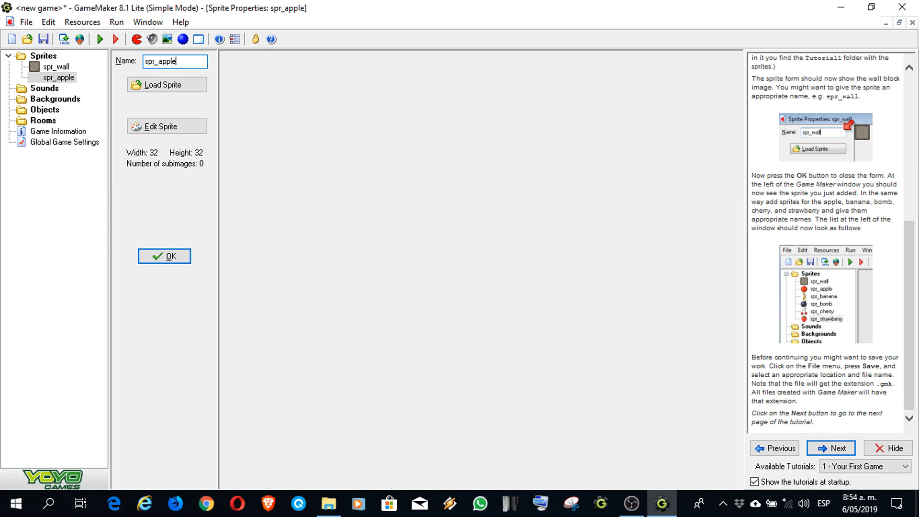
{"action": "left_click", "coordinate": [132, 86]}
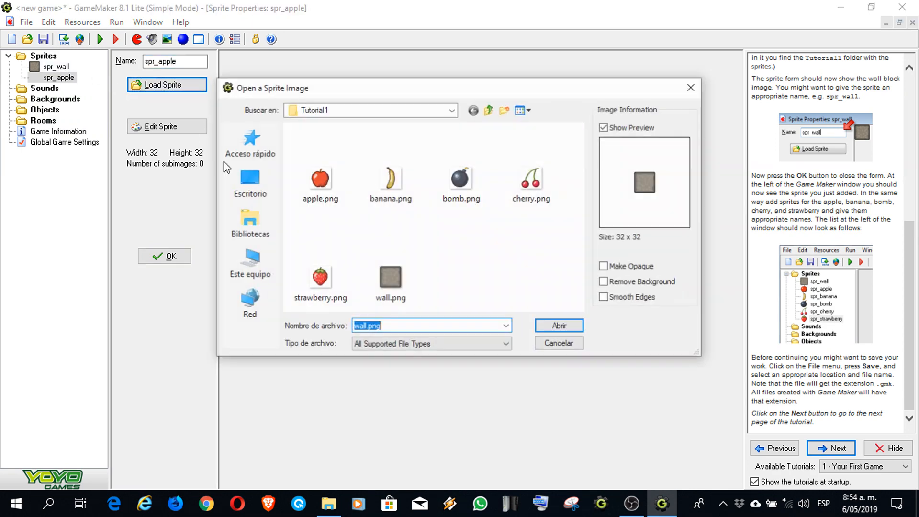
{"action": "double_click", "coordinate": [320, 181]}
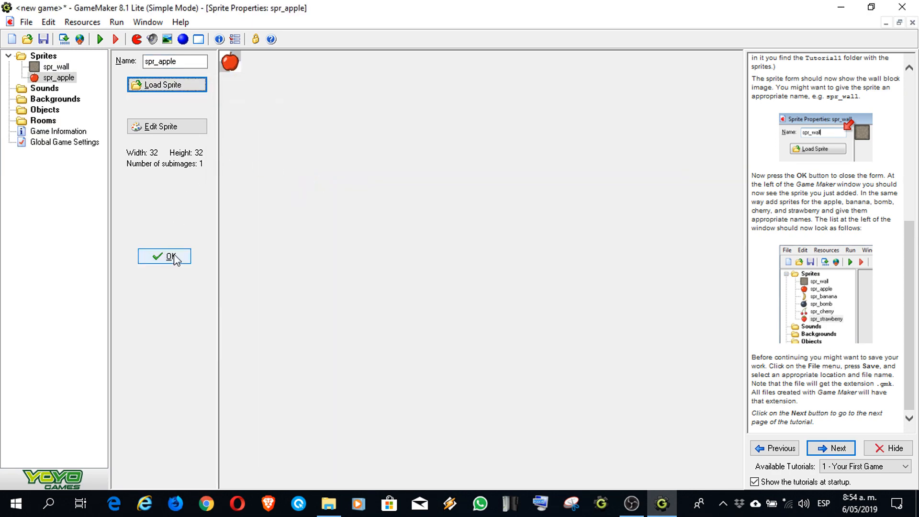
{"action": "left_click", "coordinate": [165, 257]}
Step: Add a sprite named spr_banana using the image banana.png from the Tutorial1 folder
{"action": "left_click", "coordinate": [136, 39]}
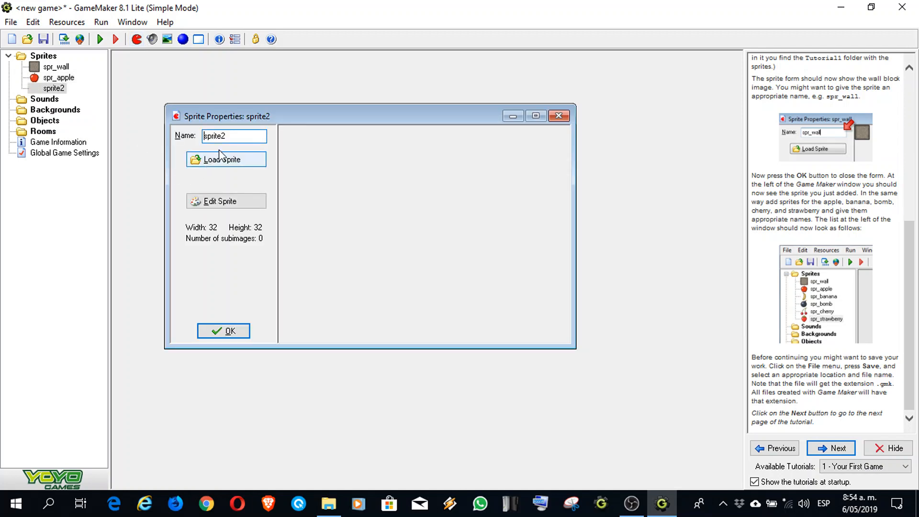
{"action": "type", "text": "spr"}
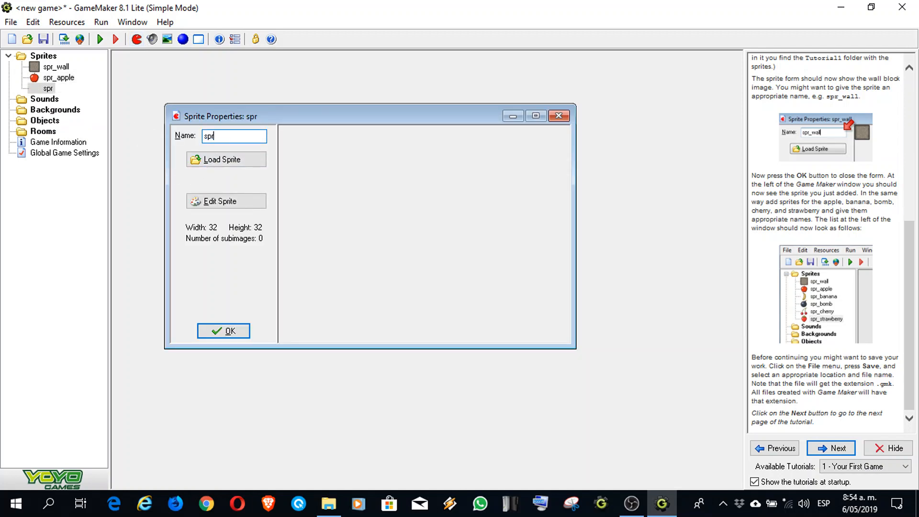
{"action": "type", "text": "_banana"}
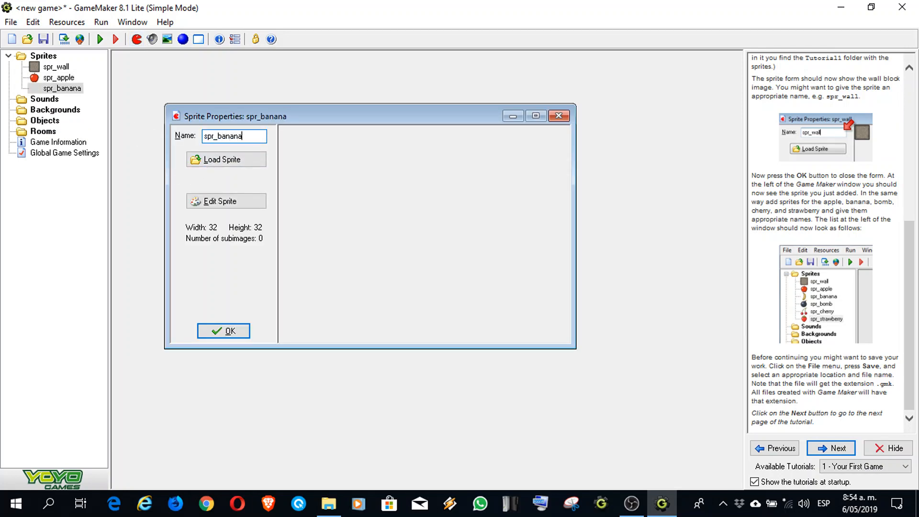
{"action": "left_click", "coordinate": [209, 162]}
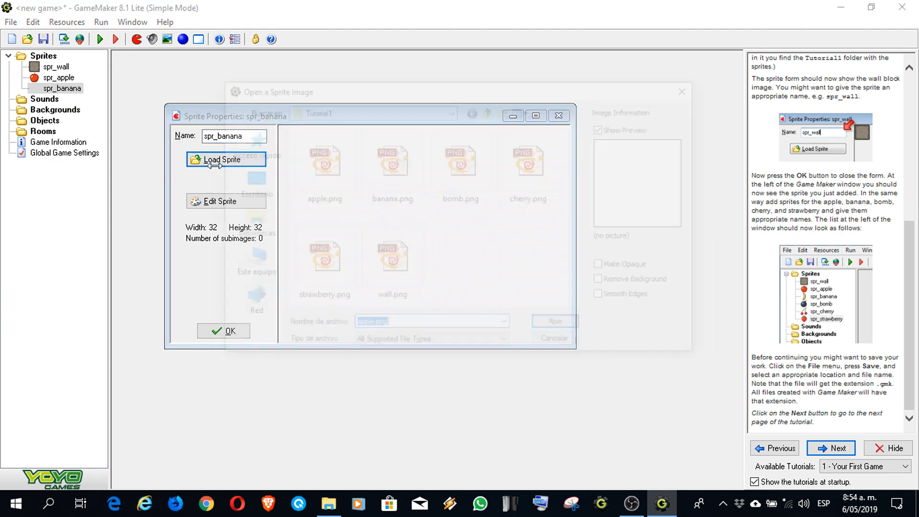
{"action": "double_click", "coordinate": [393, 181]}
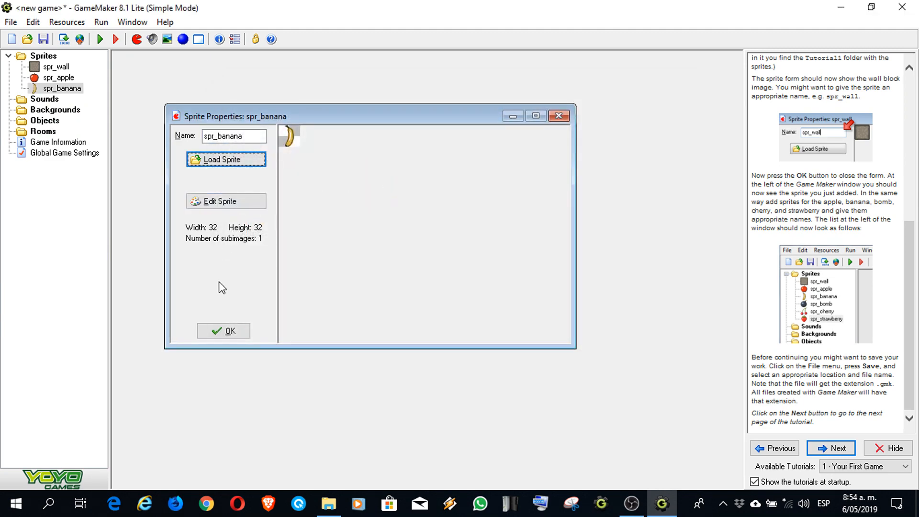
{"action": "left_click", "coordinate": [223, 331]}
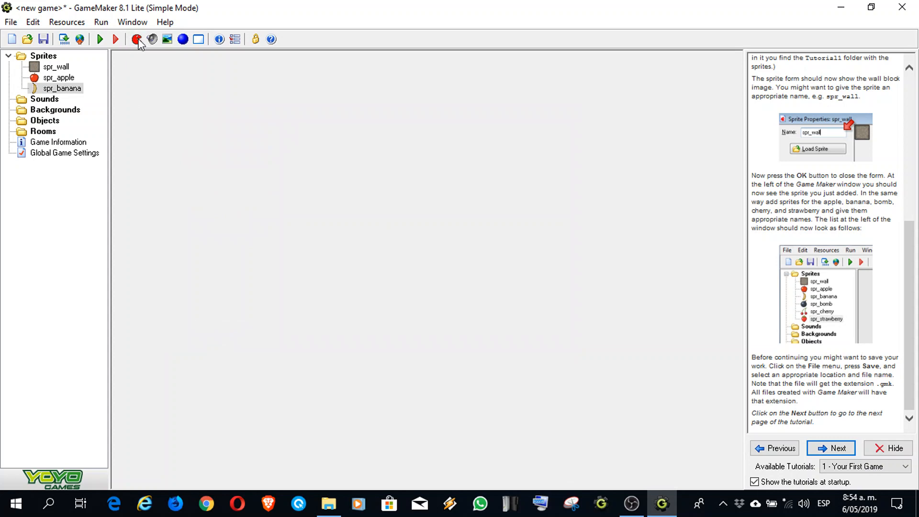
Step: Add a sprite named spr_bomb using the image bomb.png from the Tutorial1 folder
{"action": "left_click", "coordinate": [136, 39]}
{"action": "left_click_drag", "start_coordinate": [259, 153], "coordinate": [216, 158]}
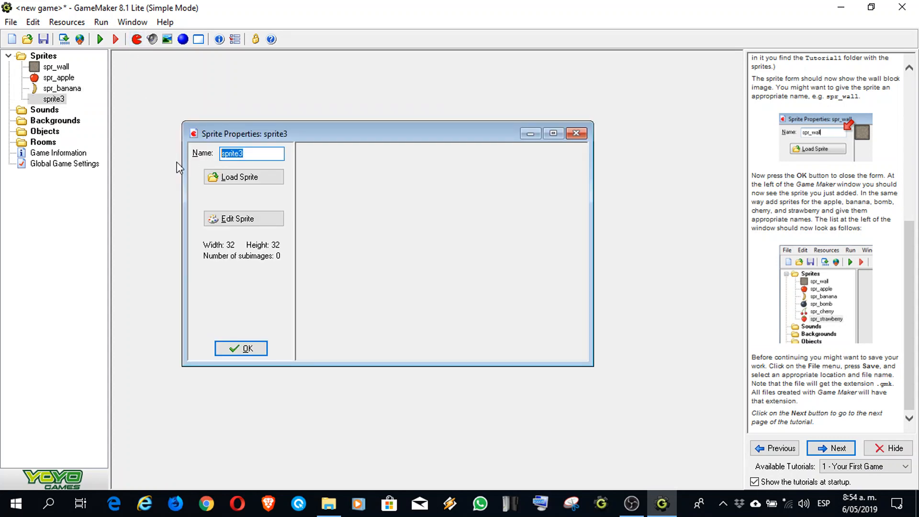
{"action": "type", "text": "spr_bomb"}
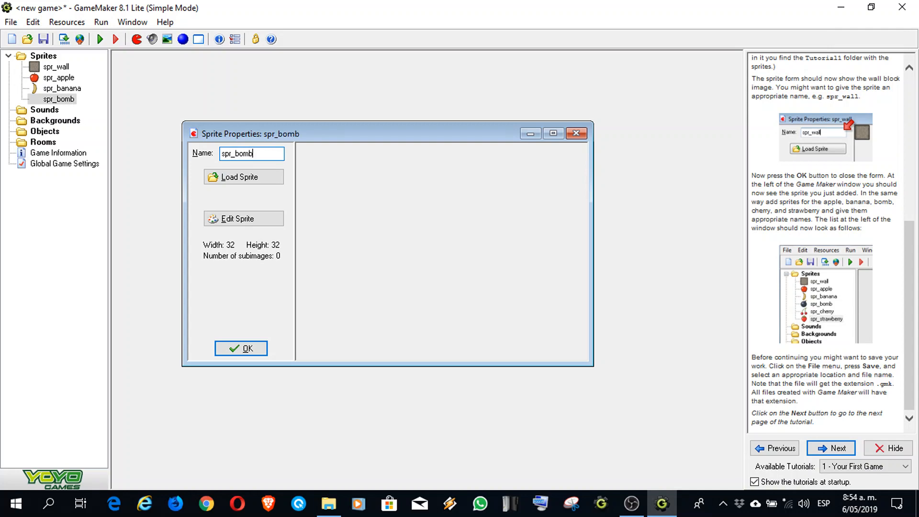
{"action": "left_click", "coordinate": [259, 176]}
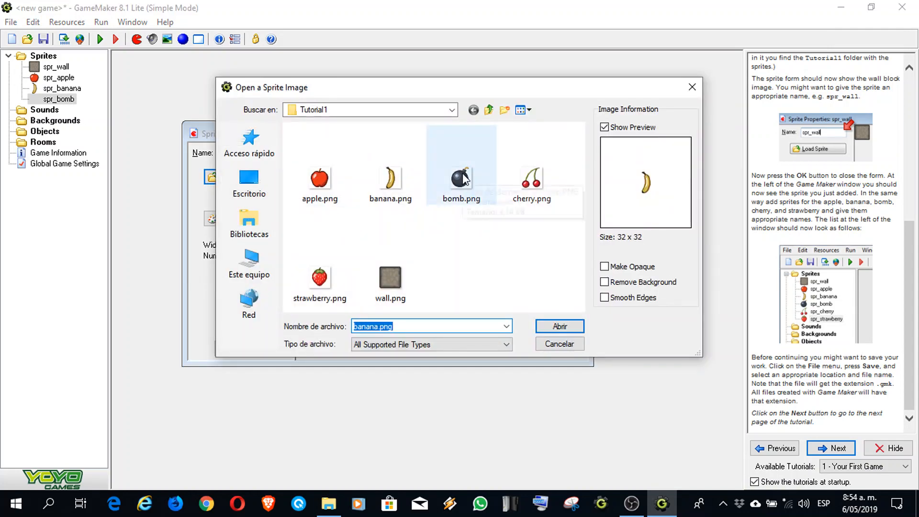
{"action": "double_click", "coordinate": [462, 179]}
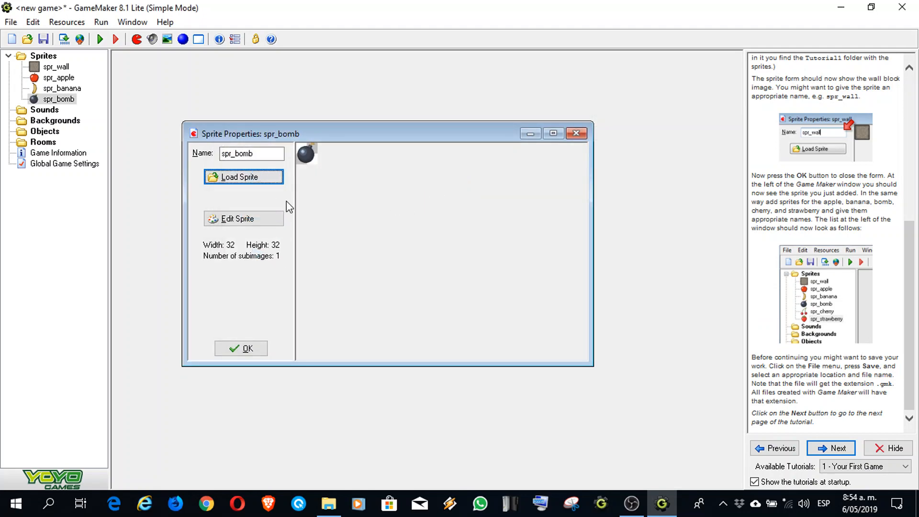
{"action": "left_click", "coordinate": [240, 347]}
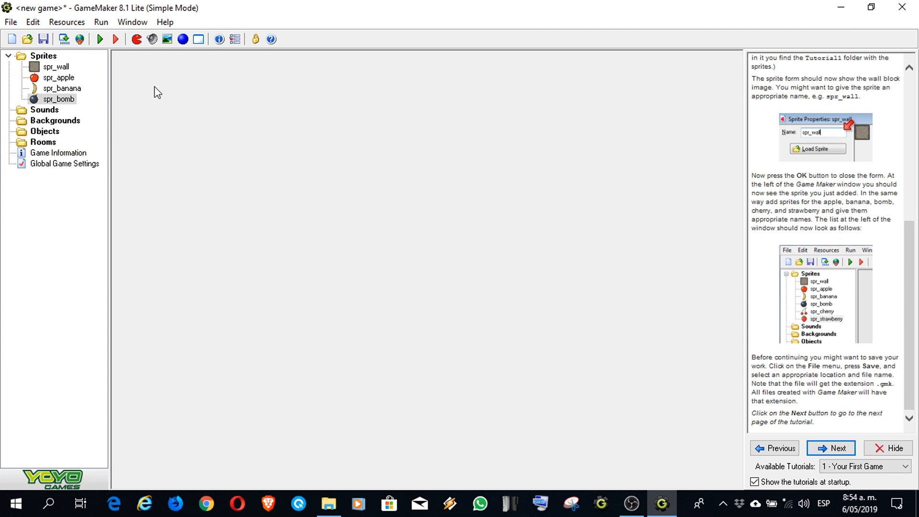
Step: Add a sprite named spr_cherry using the image cherry.png from the Tutorial1 folder
{"action": "left_click", "coordinate": [136, 40]}
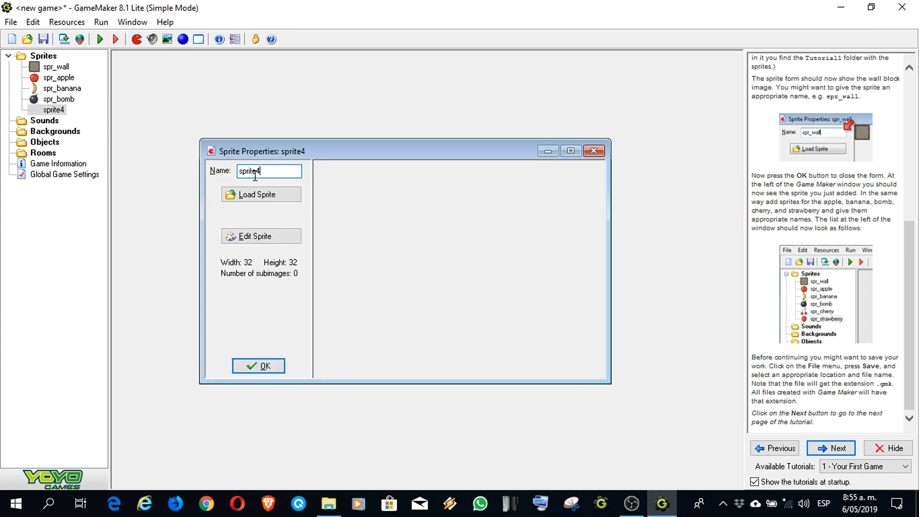
{"action": "left_click_drag", "start_coordinate": [259, 175], "coordinate": [208, 174]}
{"action": "type", "text": "spr_cherry"}
{"action": "left_click", "coordinate": [282, 200]}
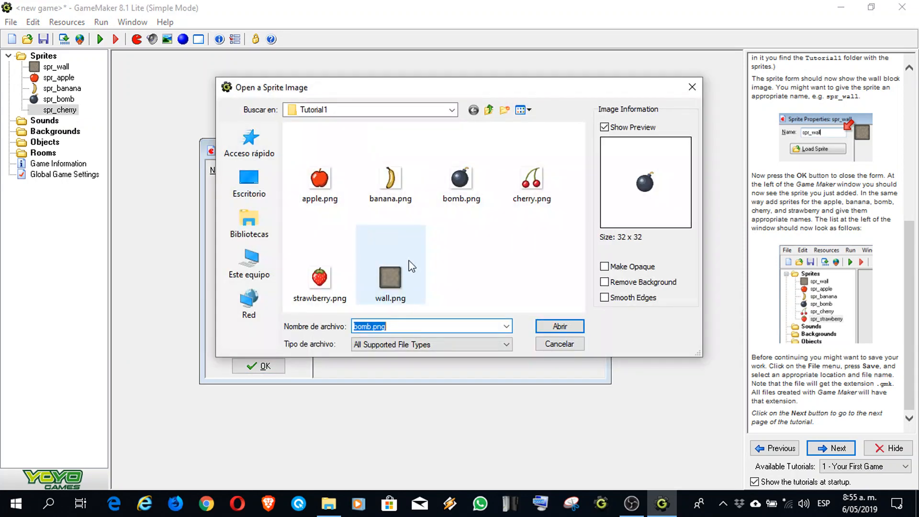
{"action": "double_click", "coordinate": [531, 168]}
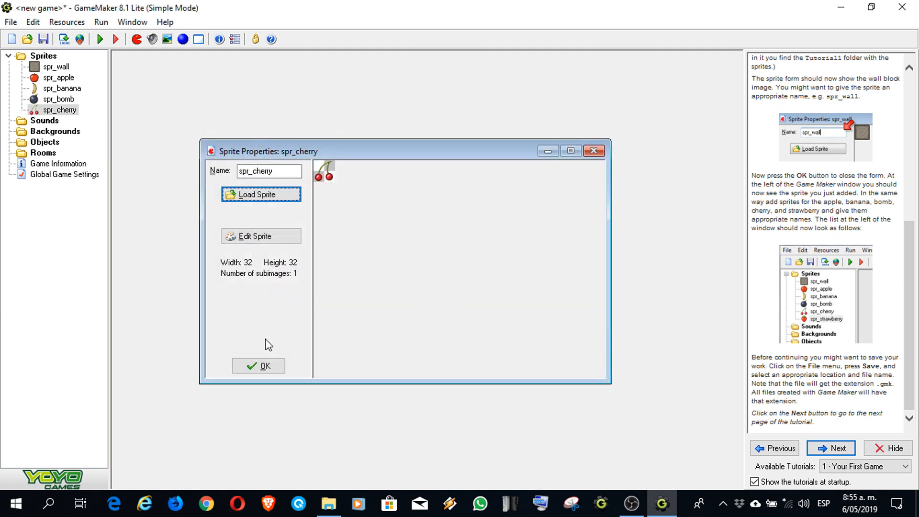
{"action": "left_click", "coordinate": [263, 366]}
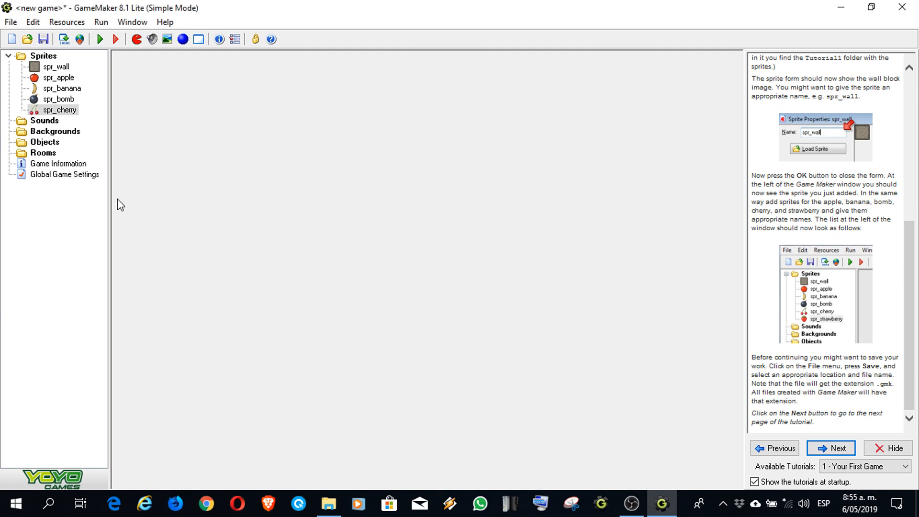
Step: Add a sprite named spr_strawberry using the image strawberry.png from the Tutorial1 folder
{"action": "left_click", "coordinate": [136, 39]}
{"action": "left_click_drag", "start_coordinate": [290, 191], "coordinate": [255, 189]}
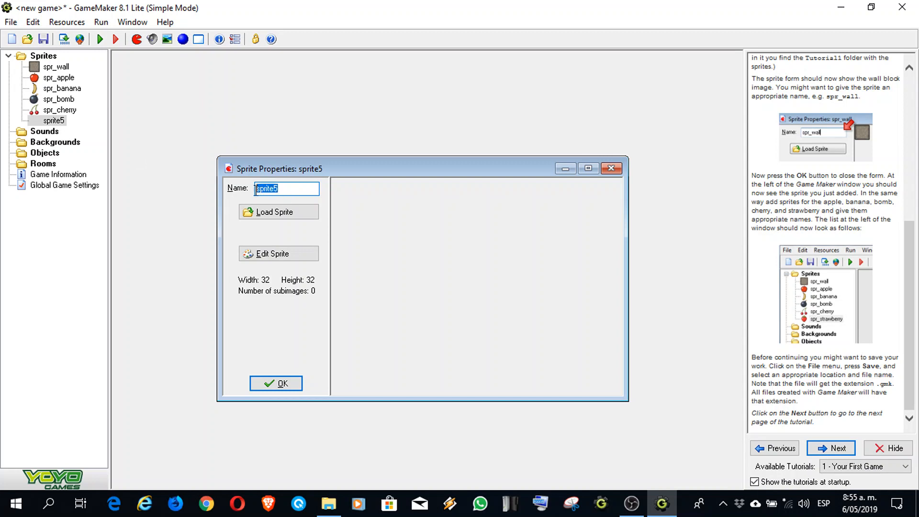
{"action": "type", "text": "spr"}
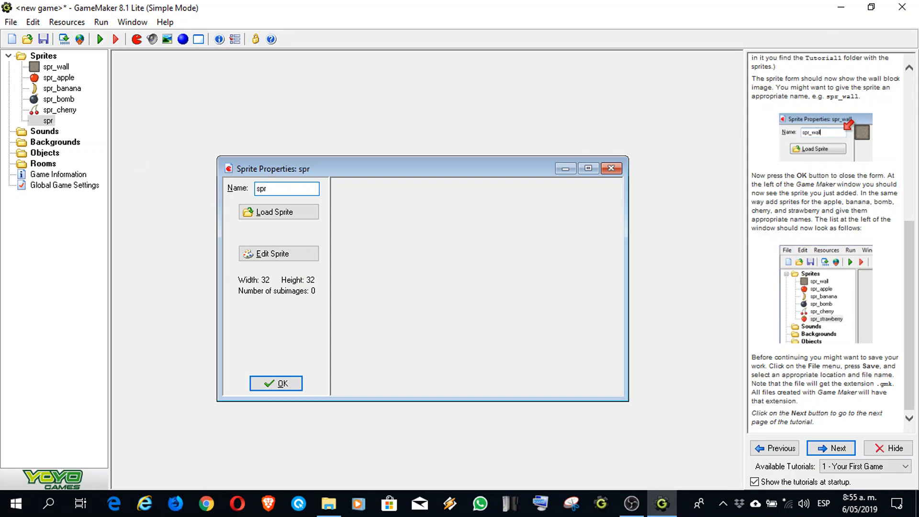
{"action": "type", "text": "_strawbe"}
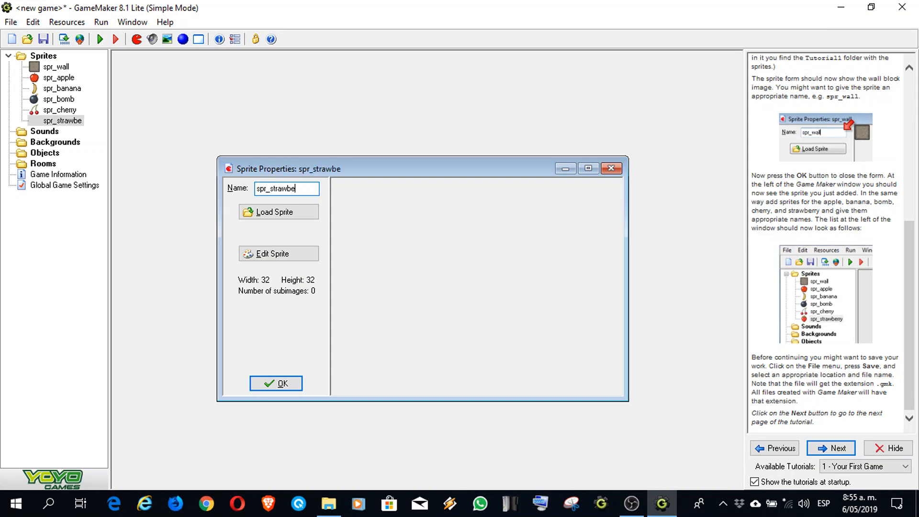
{"action": "type", "text": "rry"}
{"action": "left_click", "coordinate": [282, 211]}
{"action": "double_click", "coordinate": [320, 278]}
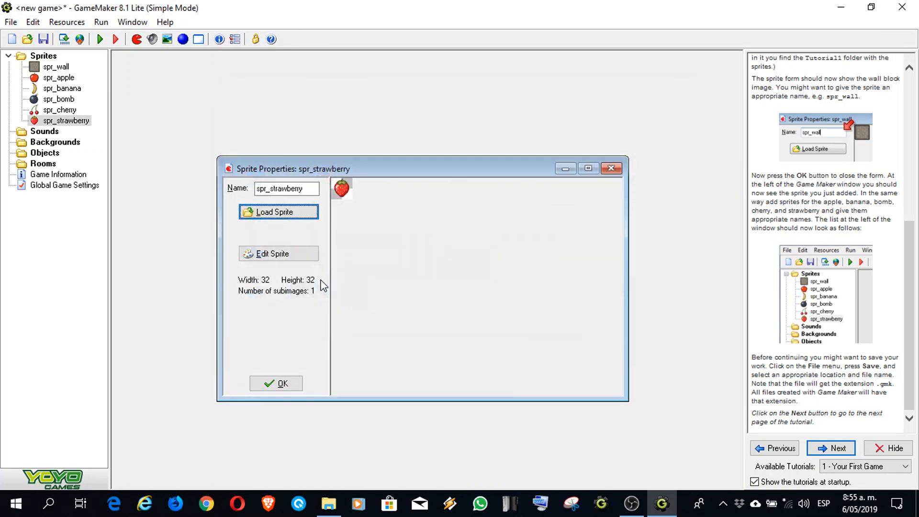
{"action": "left_click", "coordinate": [270, 383]}
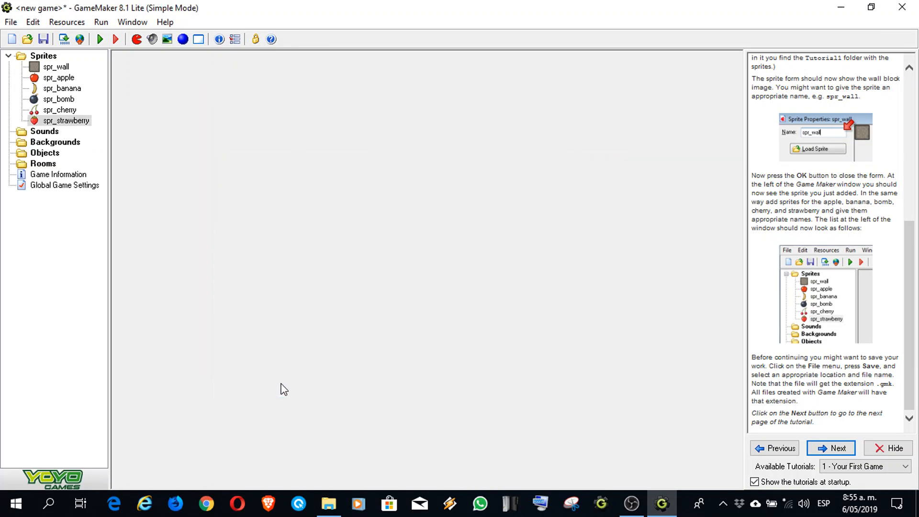
Step: Review the sprites from spr_wall to spr_strawberry one by one and advance the tutorial to the Creating Objects page
{"action": "left_click", "coordinate": [56, 67]}
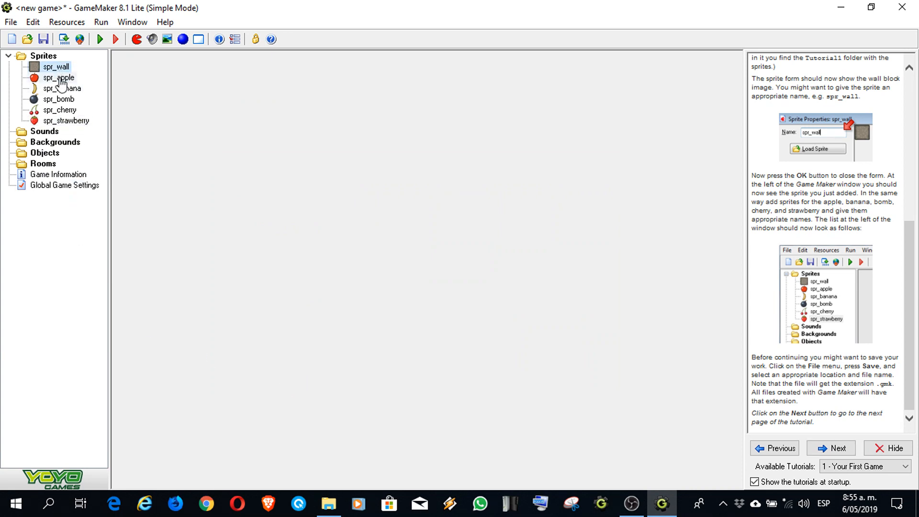
{"action": "left_click", "coordinate": [60, 78]}
{"action": "left_click", "coordinate": [60, 89]}
{"action": "left_click", "coordinate": [59, 100]}
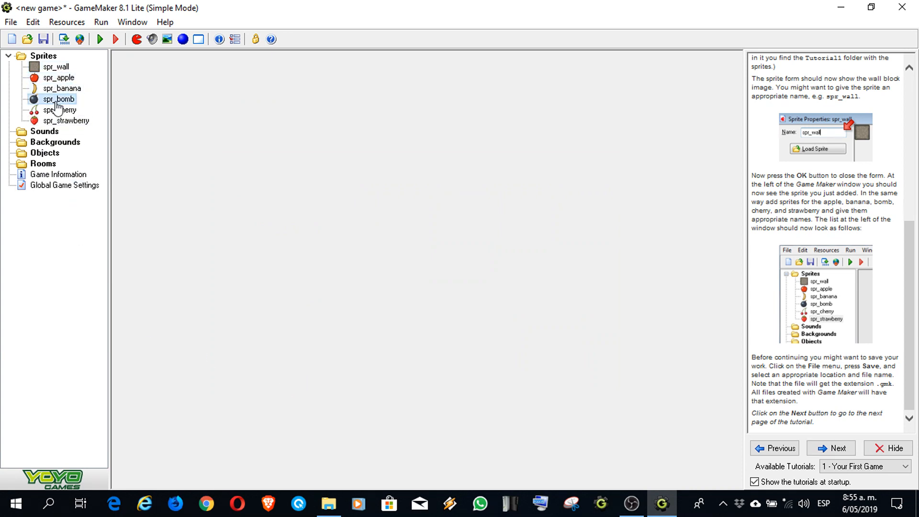
{"action": "left_click", "coordinate": [58, 110]}
{"action": "left_click", "coordinate": [61, 121]}
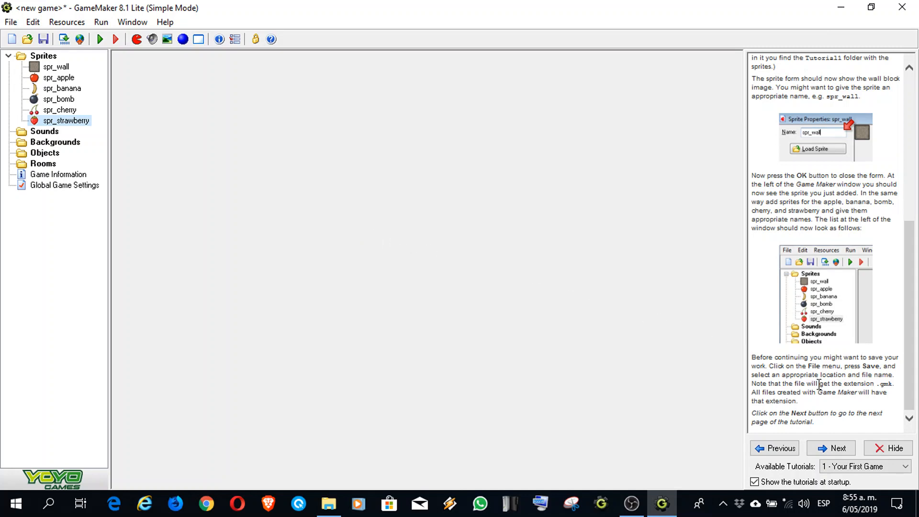
{"action": "left_click", "coordinate": [829, 449]}
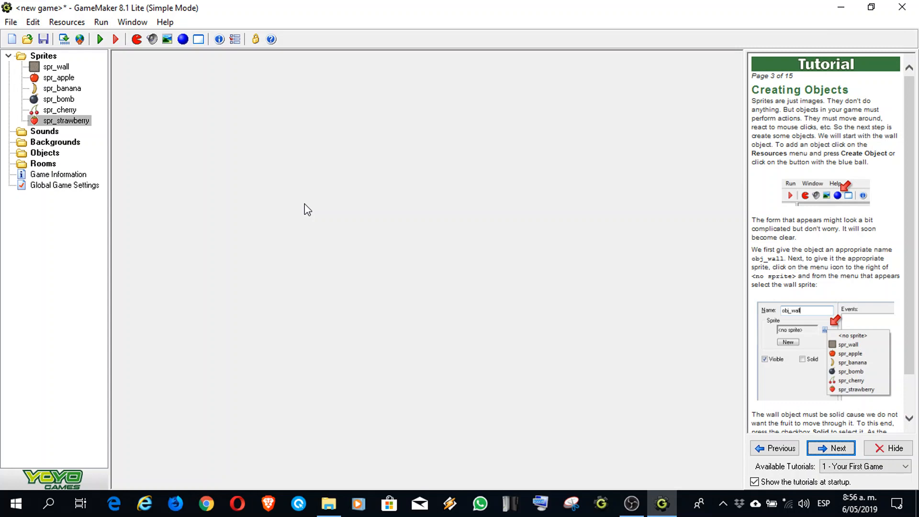
{"action": "left_click", "coordinate": [11, 22]}
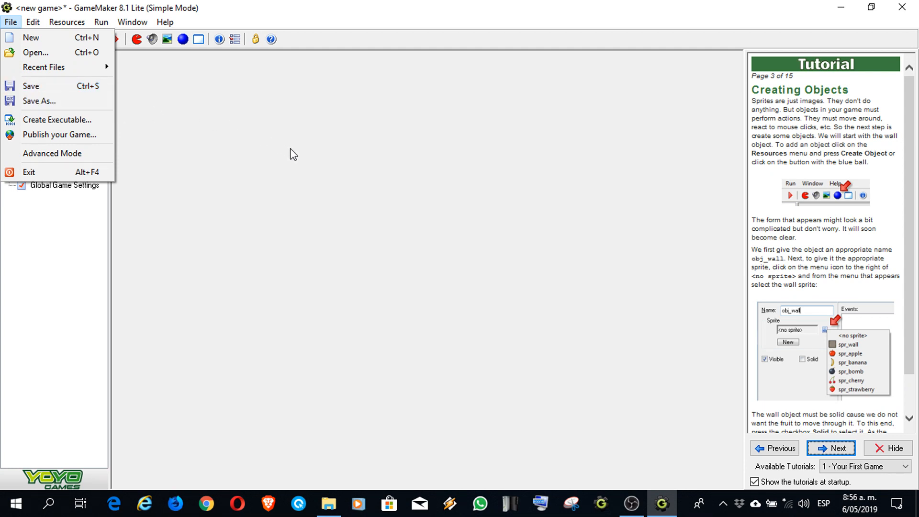
{"action": "left_click", "coordinate": [301, 156]}
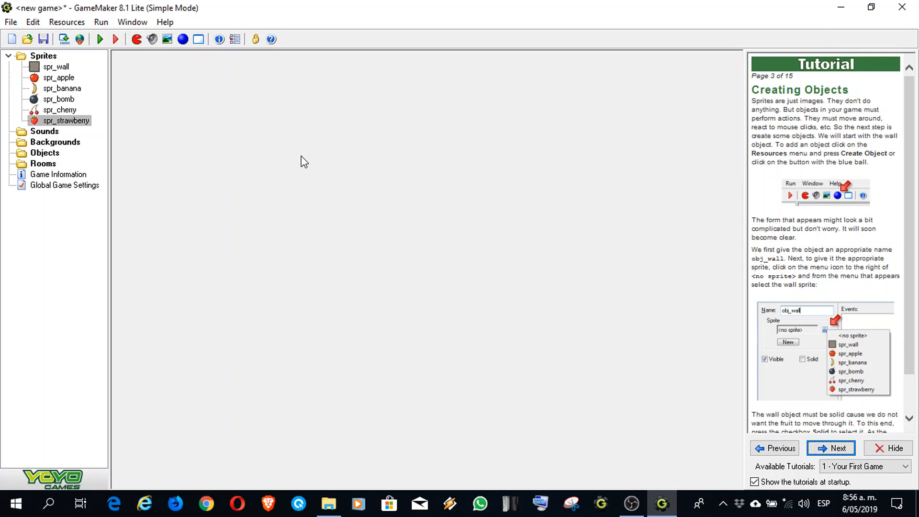
Step: Create an object named obj_wall in a maximized properties form and assign it the sprite spr_wall
{"action": "left_click", "coordinate": [184, 39]}
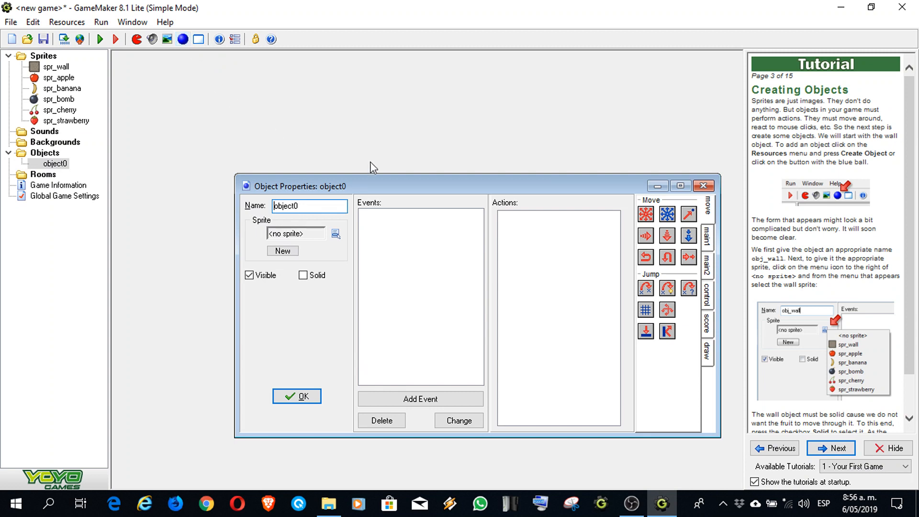
{"action": "double_click", "coordinate": [415, 190]}
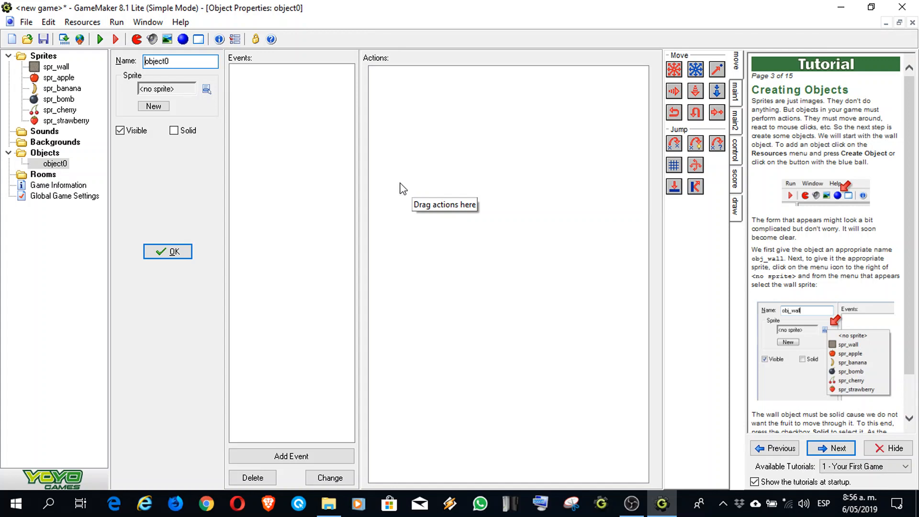
{"action": "double_click", "coordinate": [153, 61]}
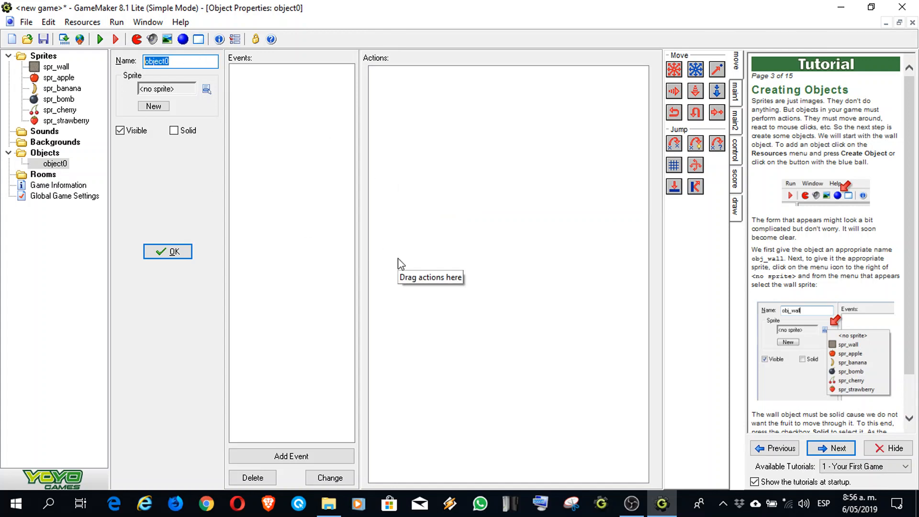
{"action": "type", "text": "obj"}
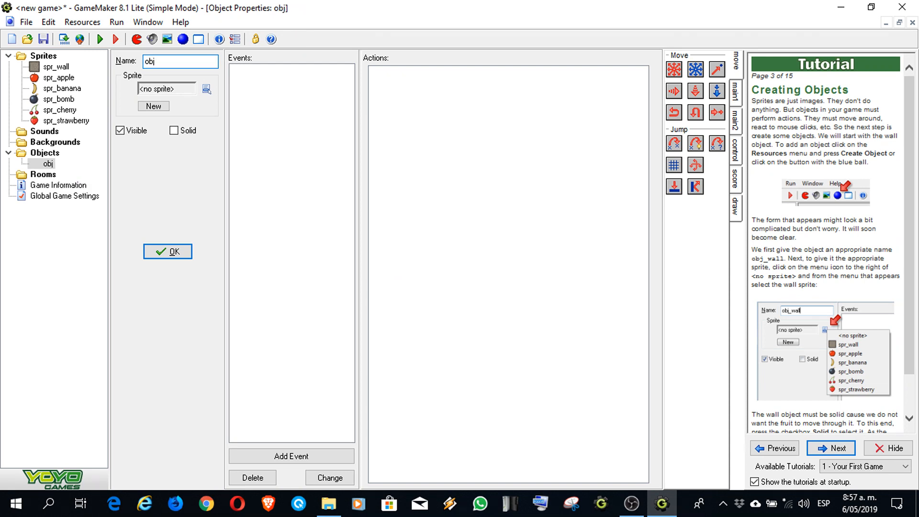
{"action": "type", "text": "_wall"}
{"action": "left_click", "coordinate": [205, 90]}
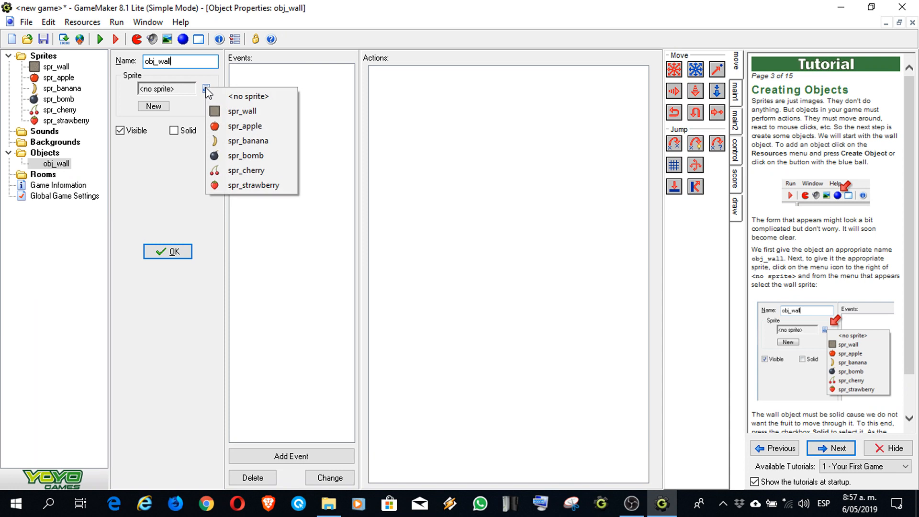
{"action": "left_click", "coordinate": [254, 111]}
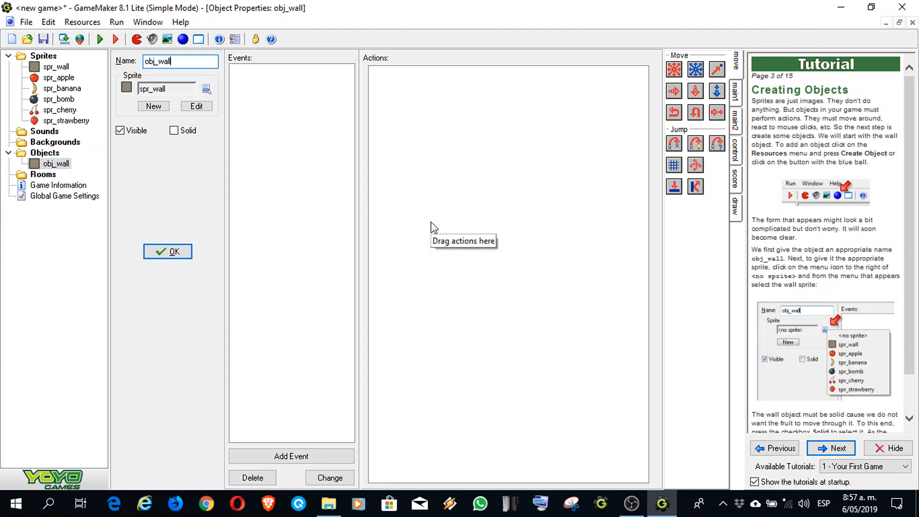
Step: Make obj_wall solid while keeping it visible, and confirm the object
{"action": "left_click", "coordinate": [120, 131]}
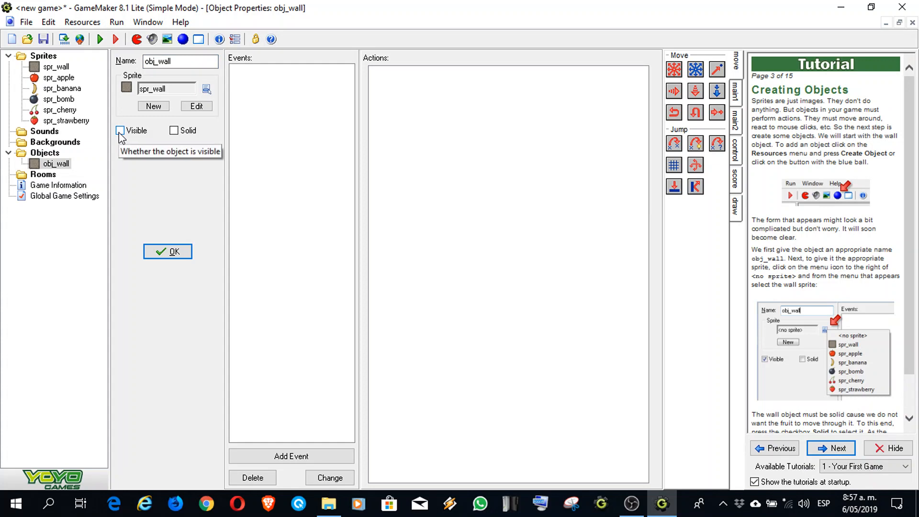
{"action": "left_click", "coordinate": [120, 131]}
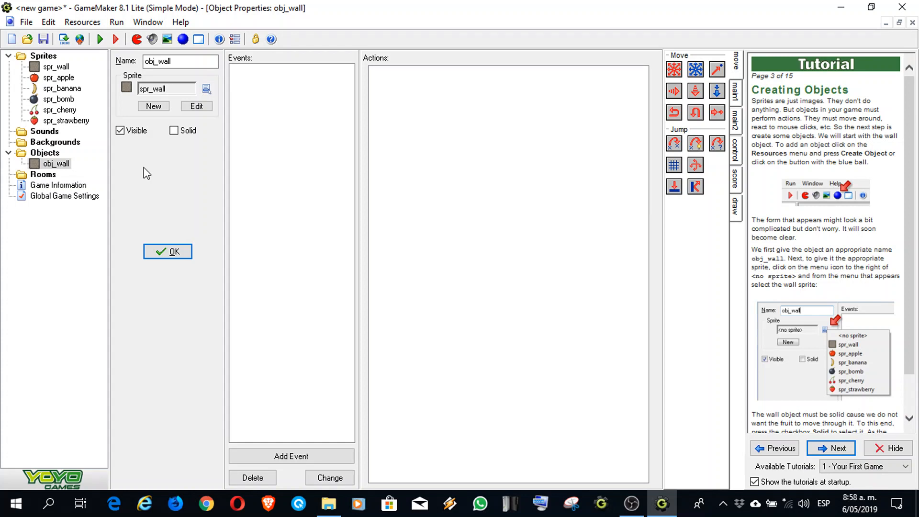
{"action": "left_click", "coordinate": [173, 131]}
{"action": "left_click", "coordinate": [166, 251]}
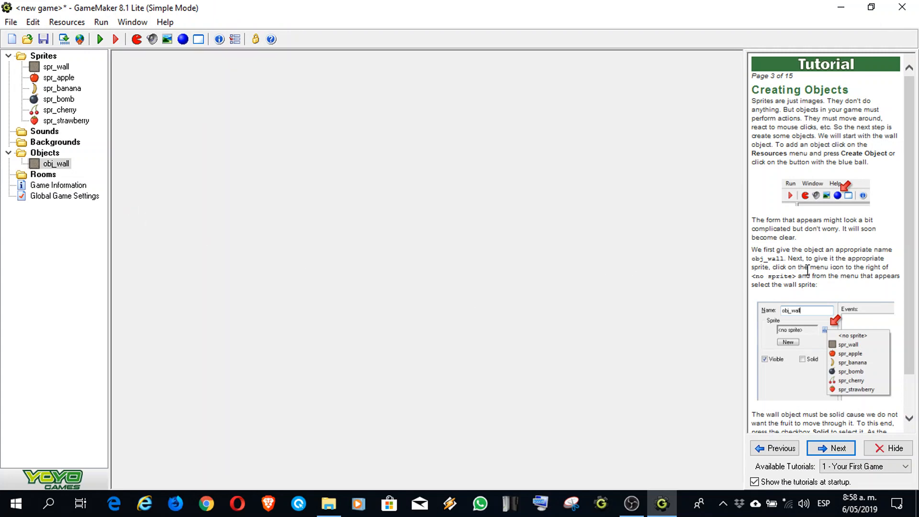
Step: Advance the tutorial to The Apple Object page and create an object named obj_apple with the sprite spr_apple
{"action": "scroll", "coordinate": [808, 270], "scroll_direction": "down", "scroll_amount": 2}
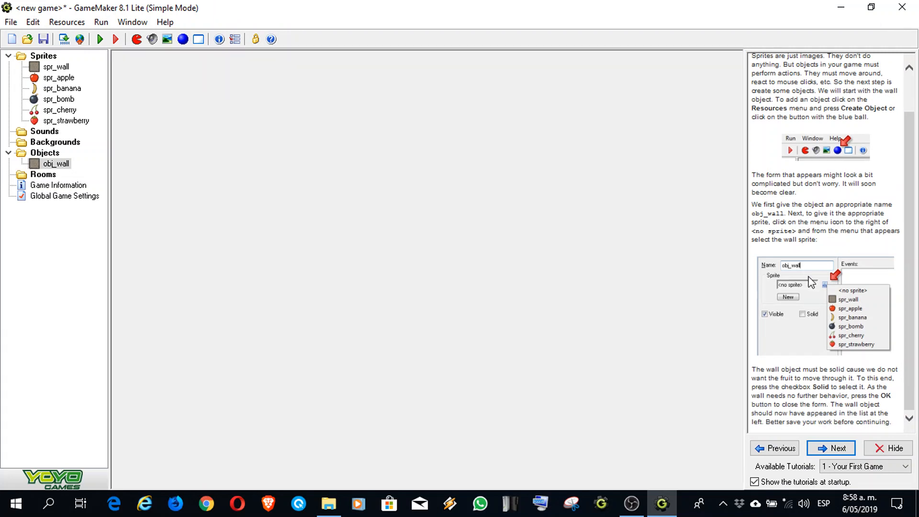
{"action": "left_click", "coordinate": [831, 448]}
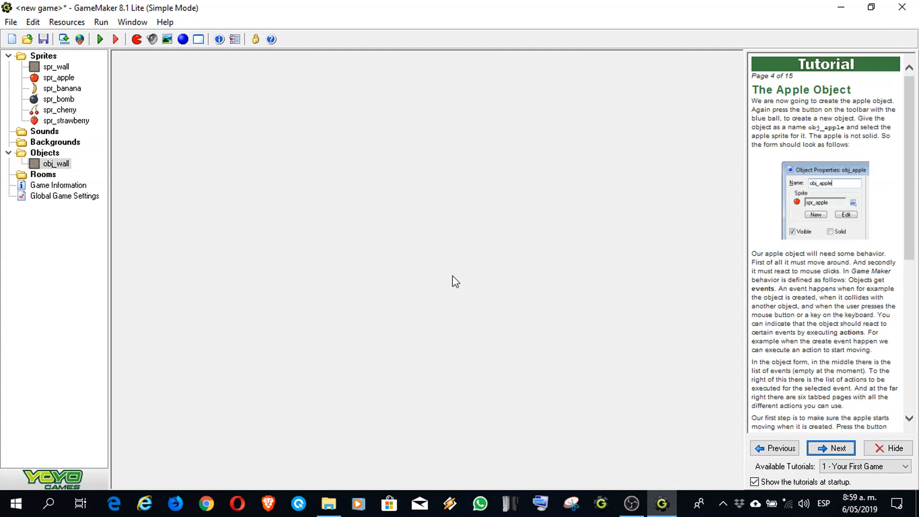
{"action": "left_click", "coordinate": [183, 39]}
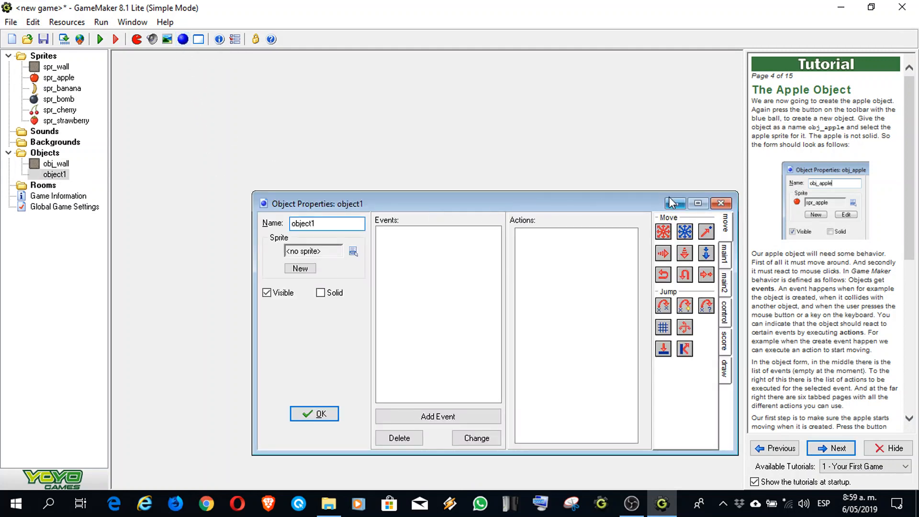
{"action": "left_click", "coordinate": [698, 204]}
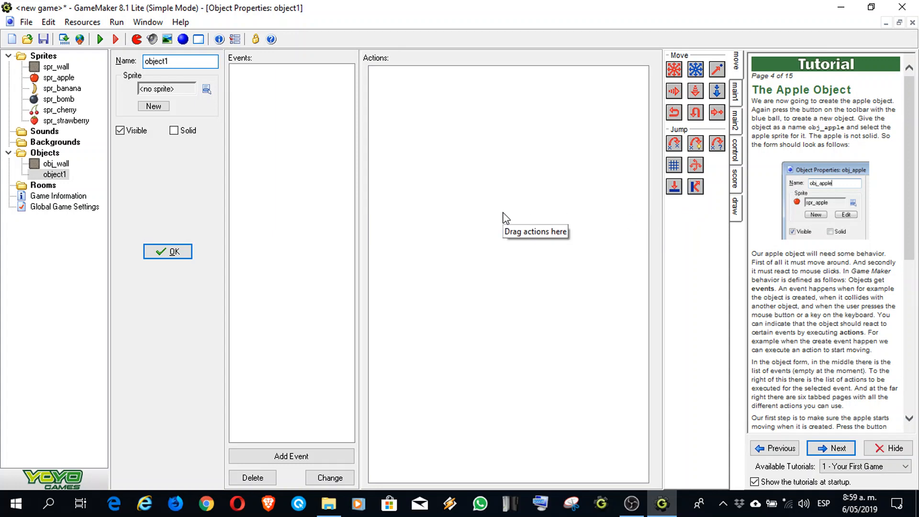
{"action": "left_click_drag", "start_coordinate": [204, 61], "coordinate": [138, 62]}
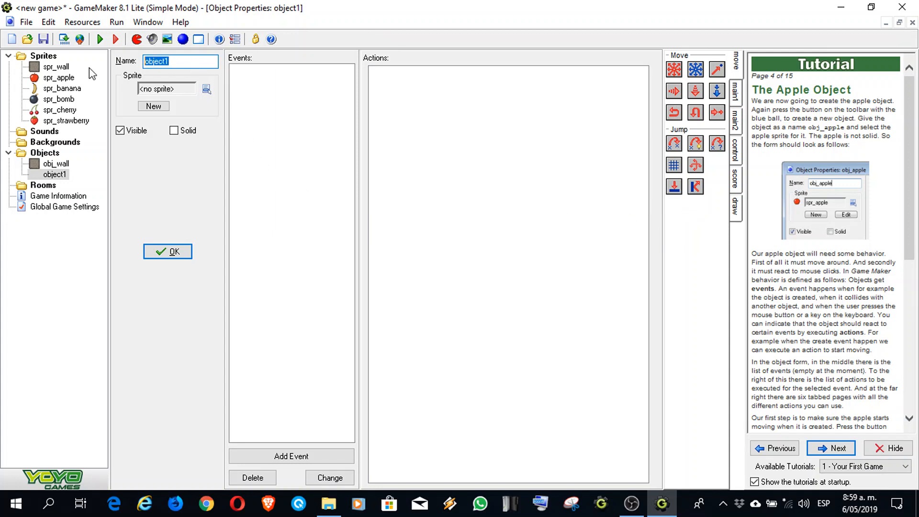
{"action": "type", "text": "o"}
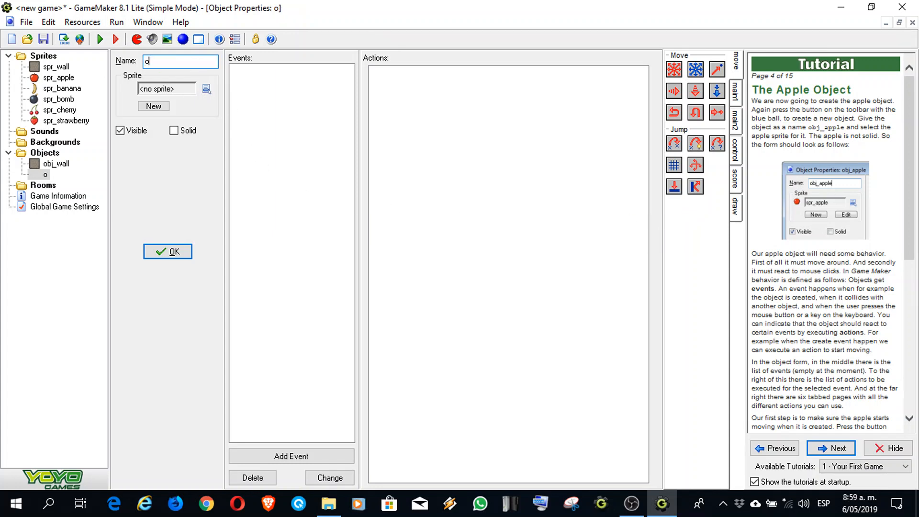
{"action": "type", "text": "bj_apple"}
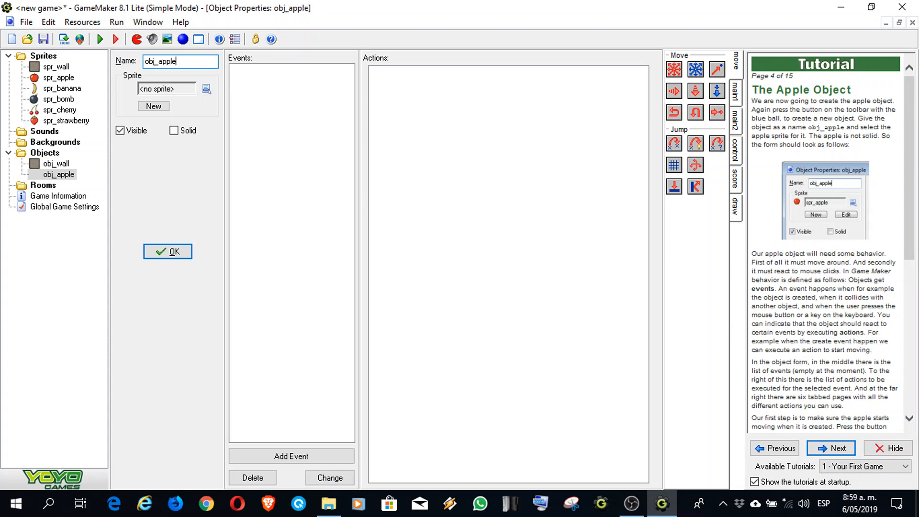
{"action": "left_click", "coordinate": [206, 89]}
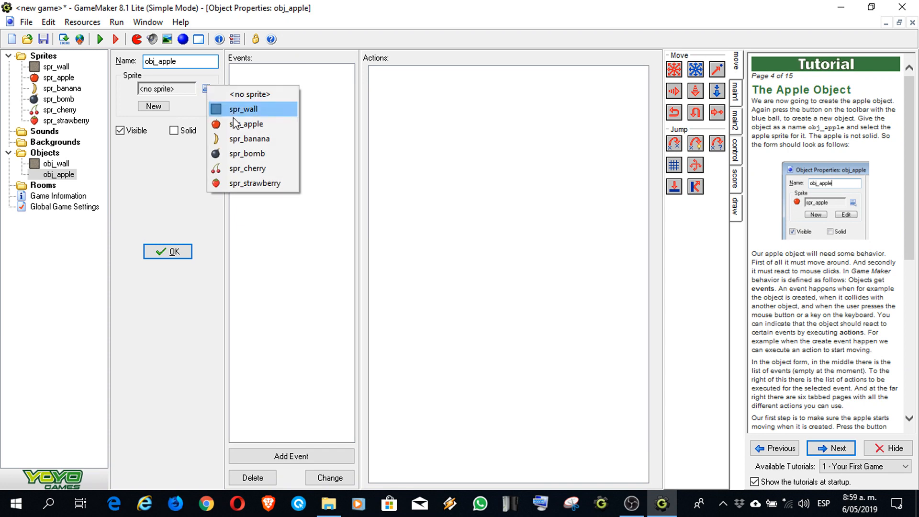
{"action": "left_click", "coordinate": [247, 124]}
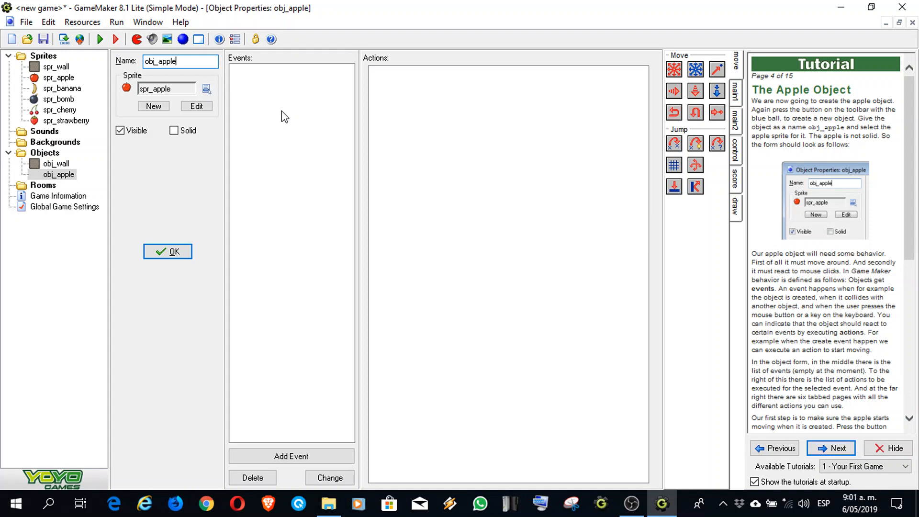
Step: Add a Create event to obj_apple
{"action": "left_click", "coordinate": [291, 456]}
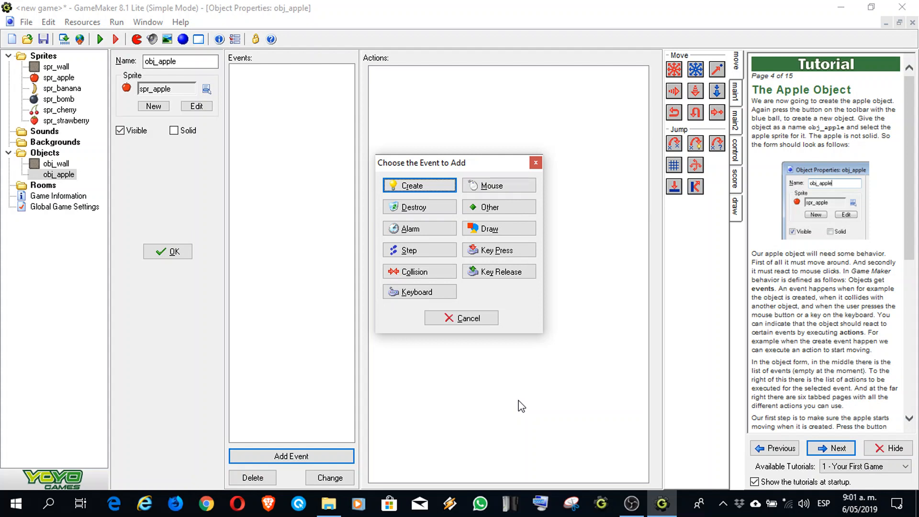
{"action": "left_click", "coordinate": [419, 185]}
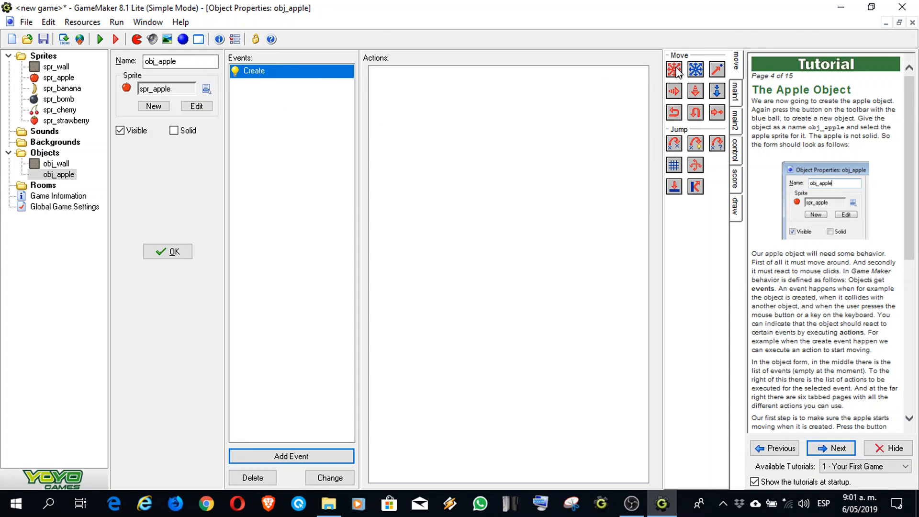
Step: Add a Move Fixed action applying to Self in the Create event of obj_apple, with all eight directions enabled
{"action": "left_click_drag", "start_coordinate": [676, 70], "coordinate": [610, 138]}
{"action": "left_click_drag", "start_coordinate": [528, 182], "coordinate": [528, 189]}
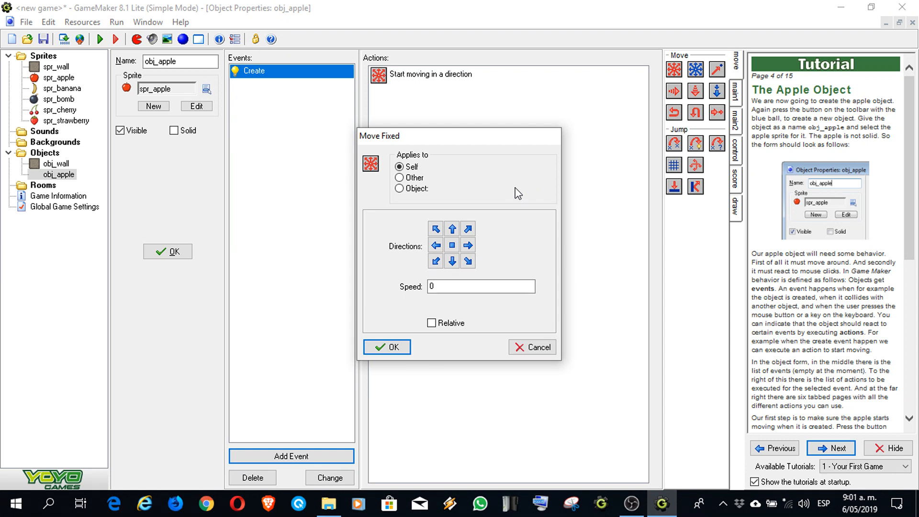
{"action": "left_click", "coordinate": [452, 228]}
{"action": "left_click", "coordinate": [452, 261]}
{"action": "left_click", "coordinate": [436, 245]}
{"action": "left_click", "coordinate": [467, 245]}
{"action": "left_click", "coordinate": [436, 228]}
{"action": "left_click", "coordinate": [468, 229]}
{"action": "left_click", "coordinate": [467, 260]}
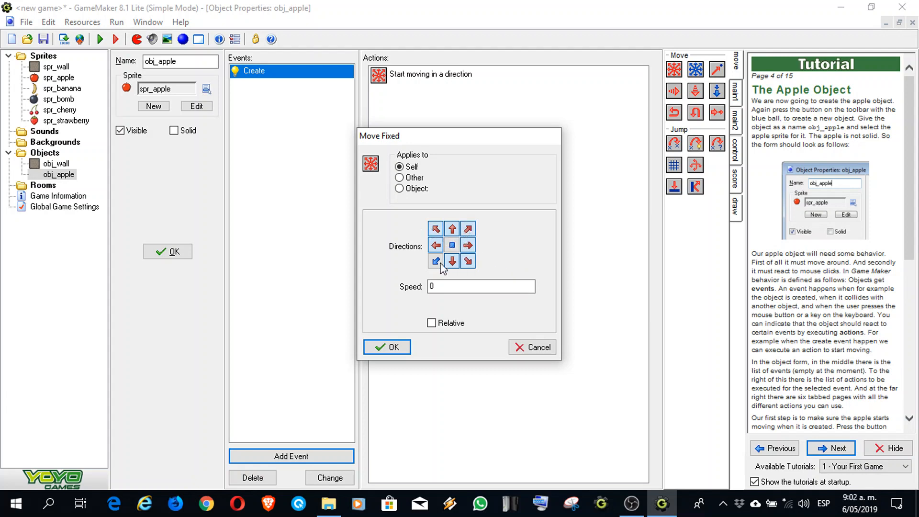
{"action": "left_click", "coordinate": [435, 261]}
{"action": "left_click", "coordinate": [452, 245]}
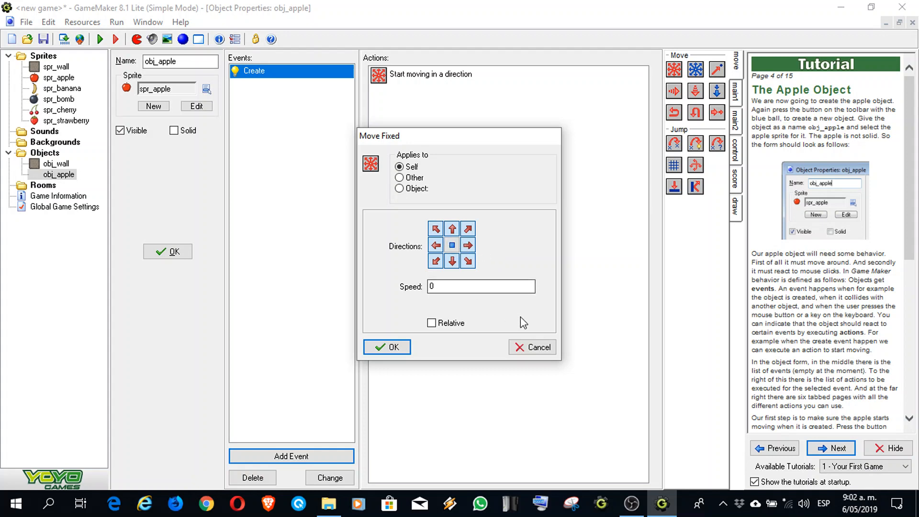
Step: Set the Move Fixed action's speed to 8 and confirm the action
{"action": "double_click", "coordinate": [433, 287]}
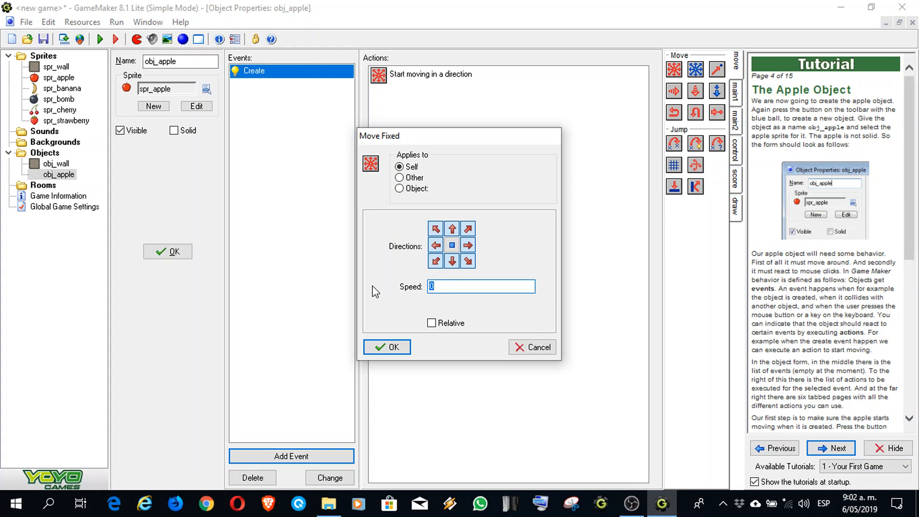
{"action": "type", "text": "8"}
{"action": "left_click", "coordinate": [393, 348]}
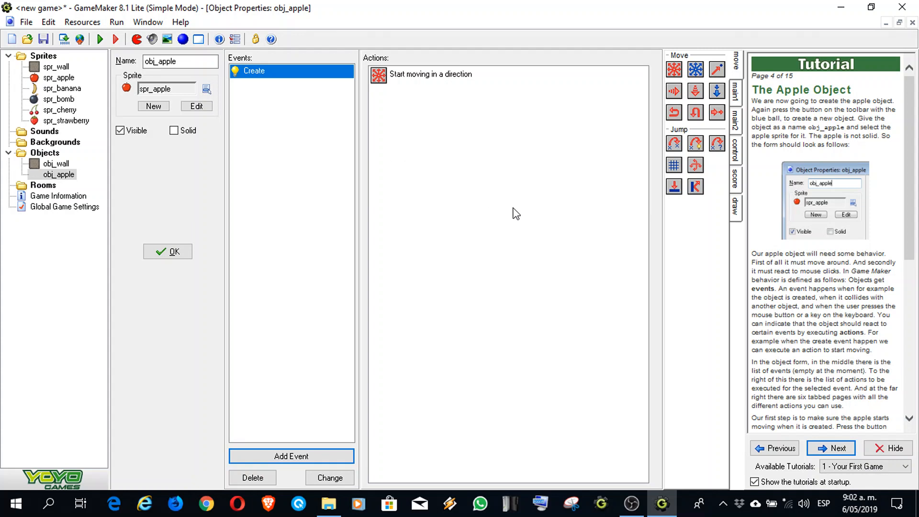
Step: Advance the tutorial to page 5 and add a Collision event with obj_wall to obj_apple
{"action": "scroll", "coordinate": [803, 296], "scroll_direction": "down", "scroll_amount": 10}
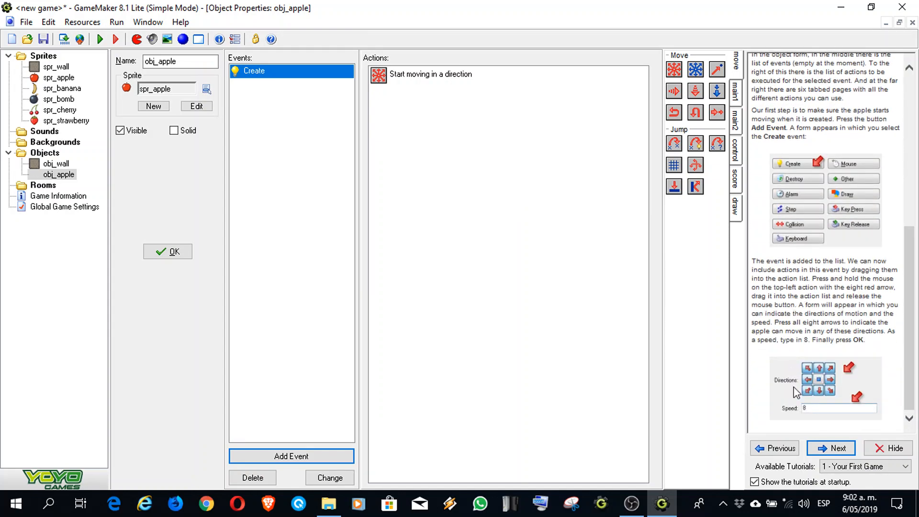
{"action": "left_click", "coordinate": [831, 449]}
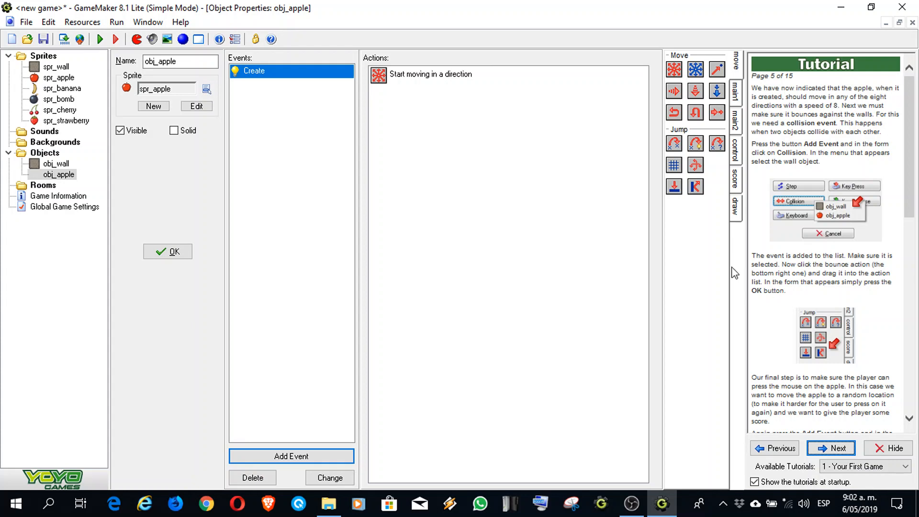
{"action": "left_click", "coordinate": [264, 460]}
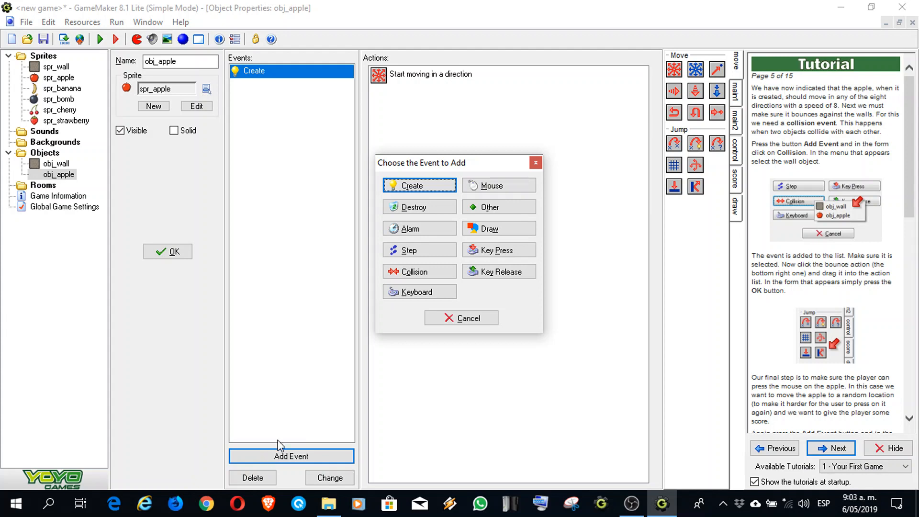
{"action": "left_click", "coordinate": [431, 272]}
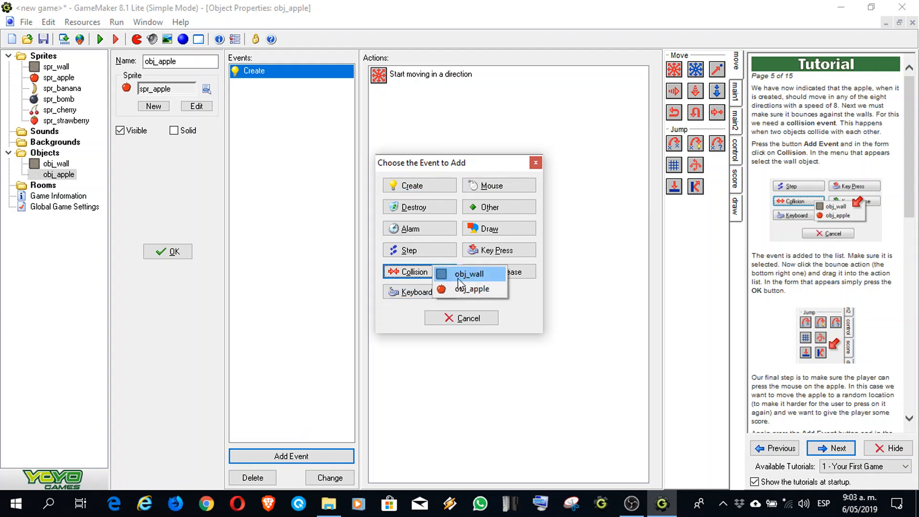
{"action": "left_click", "coordinate": [469, 277]}
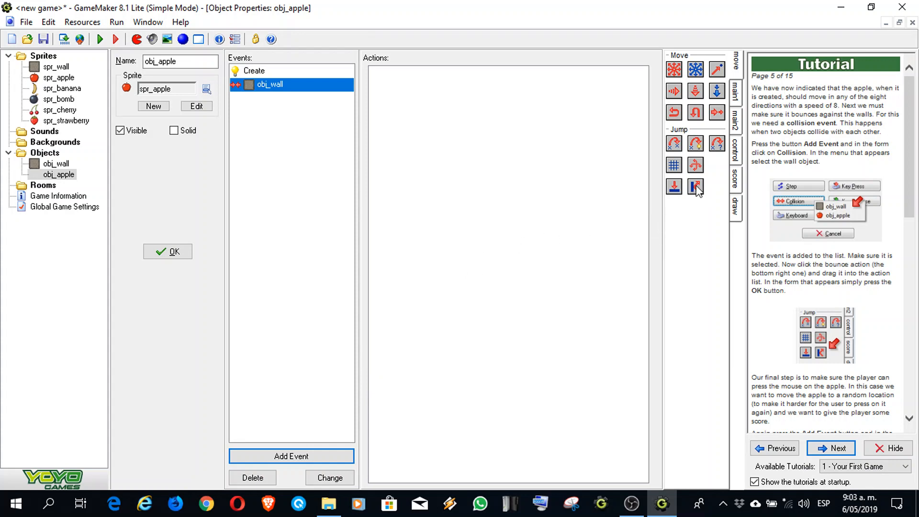
Step: Add a Bounce action to the obj_wall collision event, set to not precisely against solid objects
{"action": "left_click_drag", "start_coordinate": [696, 189], "coordinate": [606, 229]}
{"action": "left_click_drag", "start_coordinate": [464, 165], "coordinate": [465, 168]}
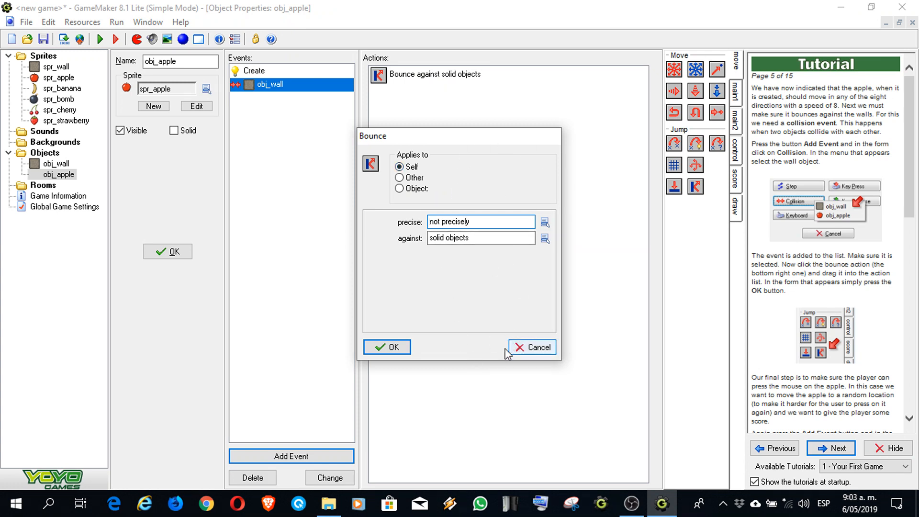
{"action": "left_click", "coordinate": [380, 349]}
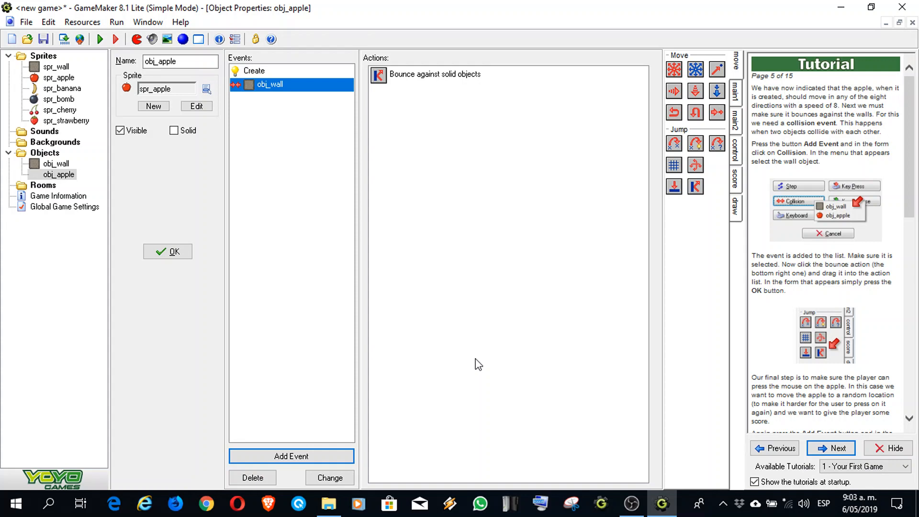
Step: Add a Left pressed mouse event to obj_apple with a Jump to Random action, keeping both snap values at 0
{"action": "left_click", "coordinate": [311, 459]}
{"action": "left_click", "coordinate": [482, 187]}
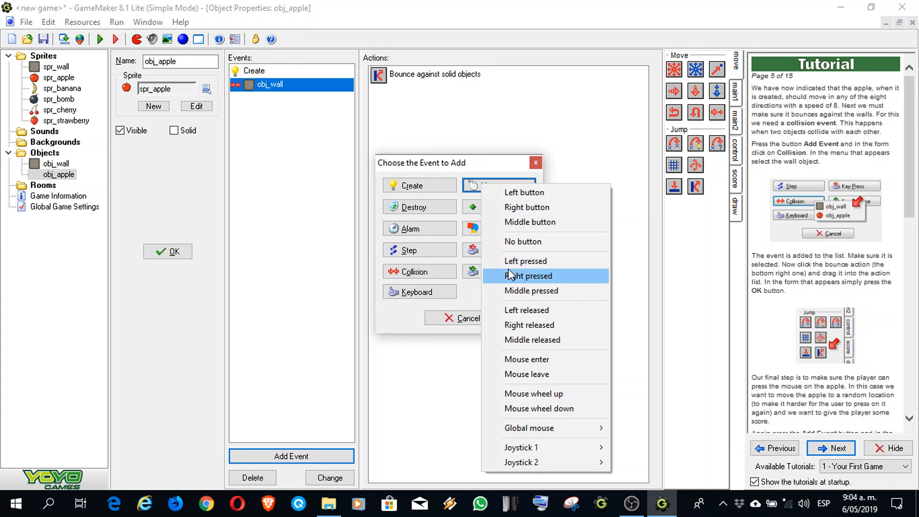
{"action": "left_click", "coordinate": [545, 261]}
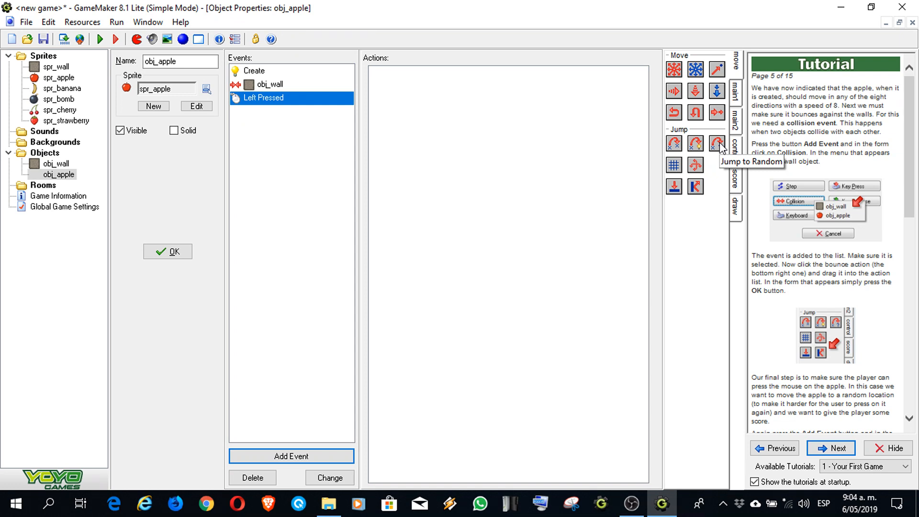
{"action": "left_click_drag", "start_coordinate": [721, 146], "coordinate": [713, 162]}
{"action": "left_click_drag", "start_coordinate": [482, 190], "coordinate": [482, 191]}
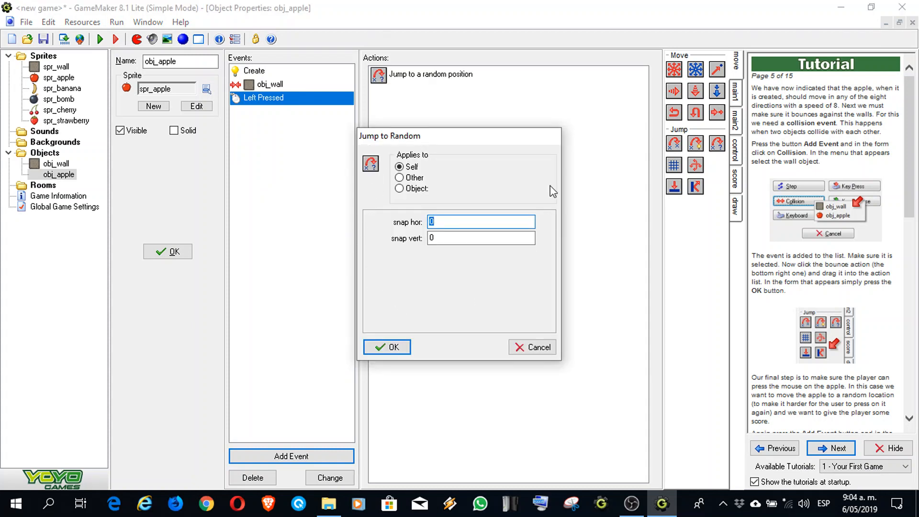
{"action": "left_click", "coordinate": [386, 347]}
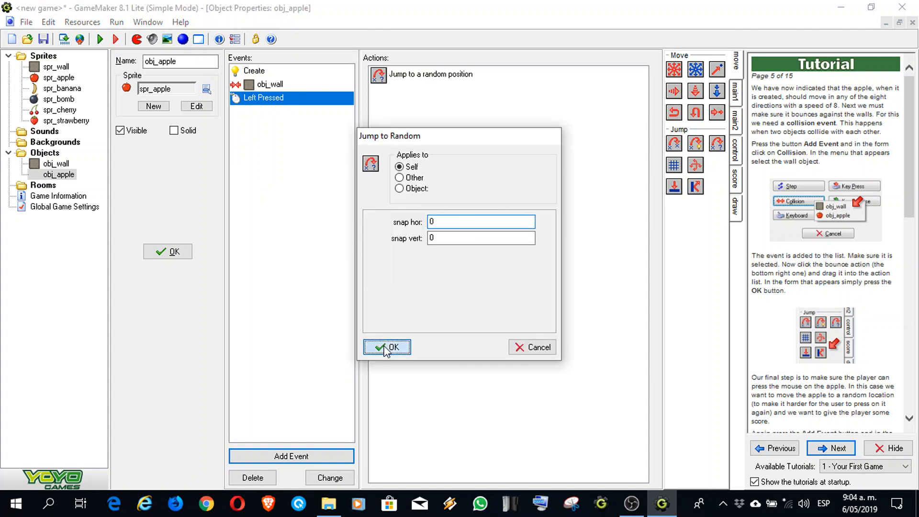
Step: Add a Set Score action to the Left Pressed event with a new score of 50 and Relative enabled
{"action": "scroll", "coordinate": [822, 262], "scroll_direction": "down", "scroll_amount": 10}
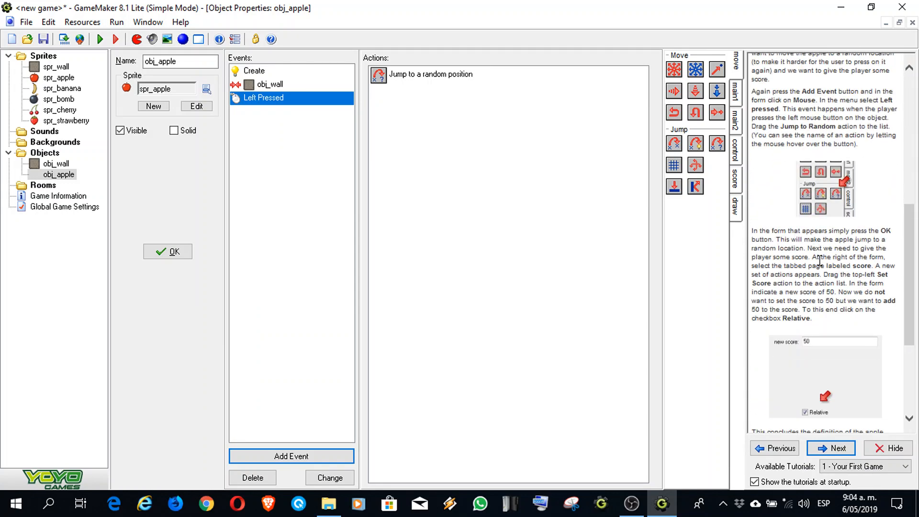
{"action": "scroll", "coordinate": [810, 271], "scroll_direction": "down", "scroll_amount": 2}
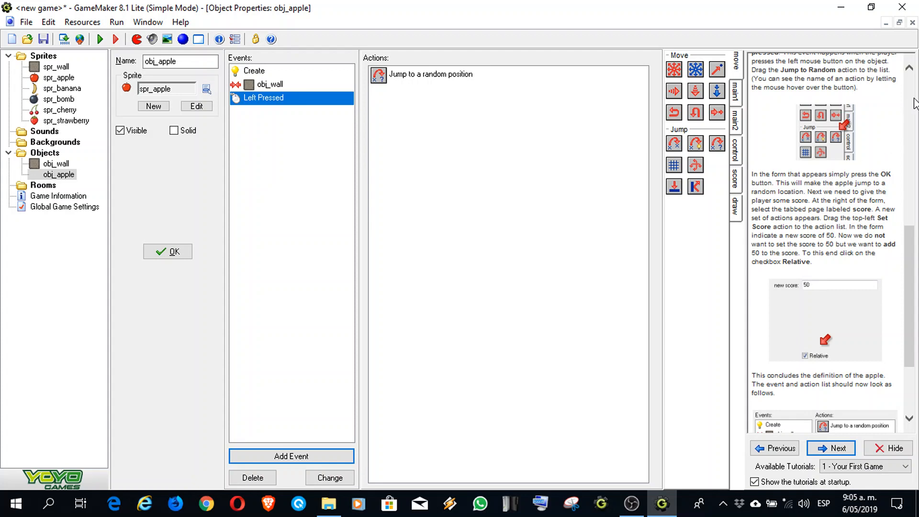
{"action": "left_click", "coordinate": [737, 184]}
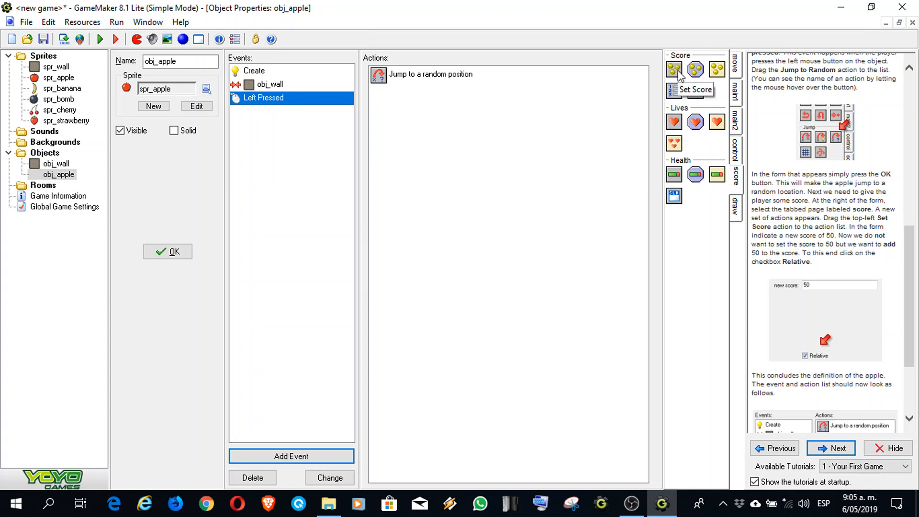
{"action": "left_click_drag", "start_coordinate": [679, 74], "coordinate": [482, 199]}
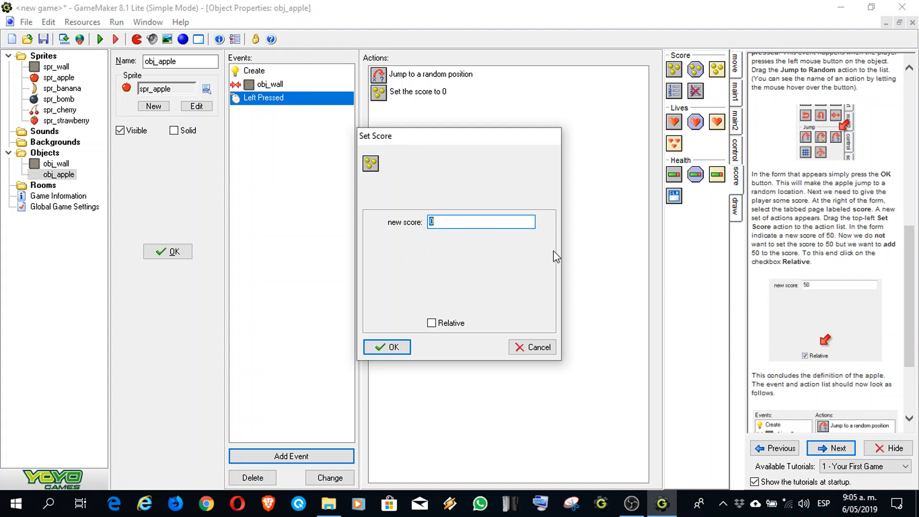
{"action": "type", "text": "50"}
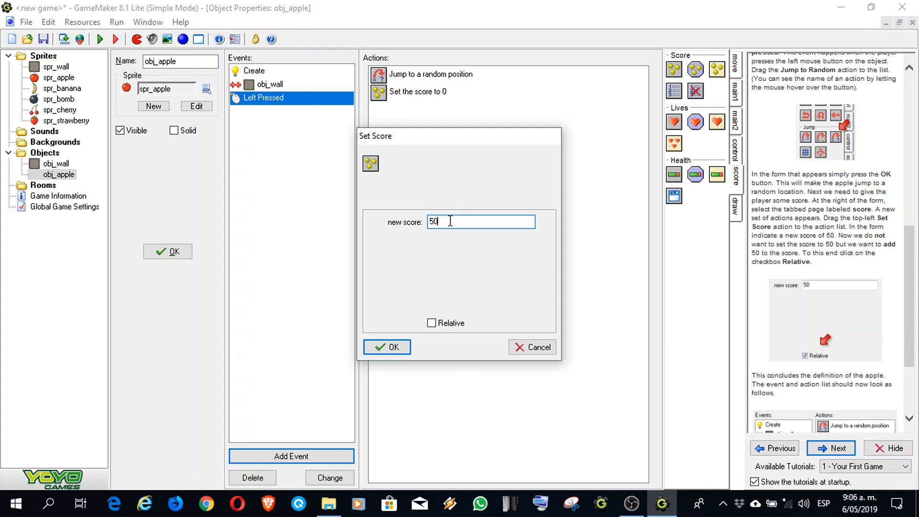
{"action": "left_click", "coordinate": [431, 323]}
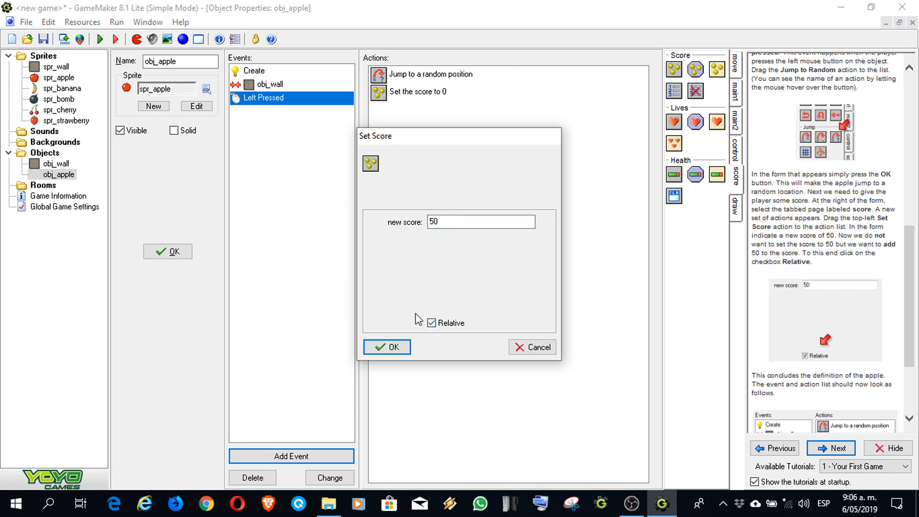
{"action": "left_click", "coordinate": [389, 347]}
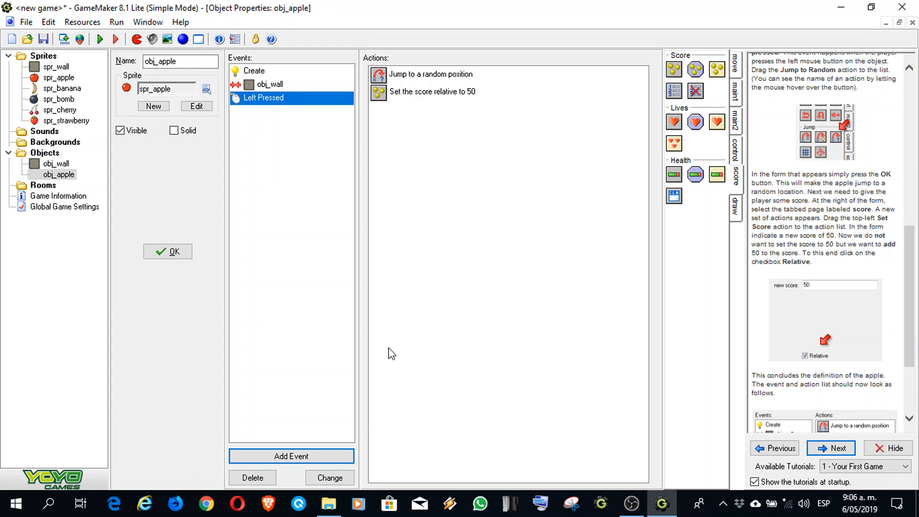
Step: Advance the tutorial to the Creating a Room page and confirm the obj_apple object
{"action": "scroll", "coordinate": [814, 299], "scroll_direction": "down", "scroll_amount": 4}
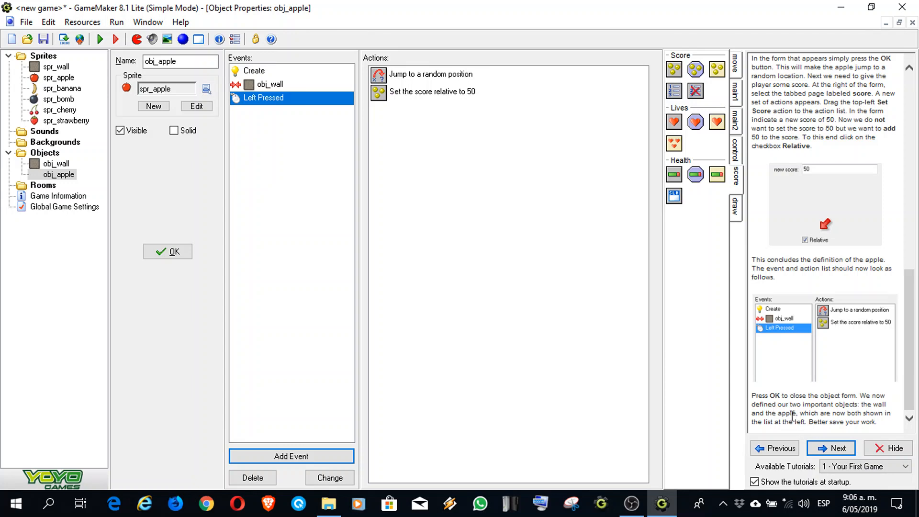
{"action": "left_click_drag", "start_coordinate": [809, 422], "coordinate": [875, 422]}
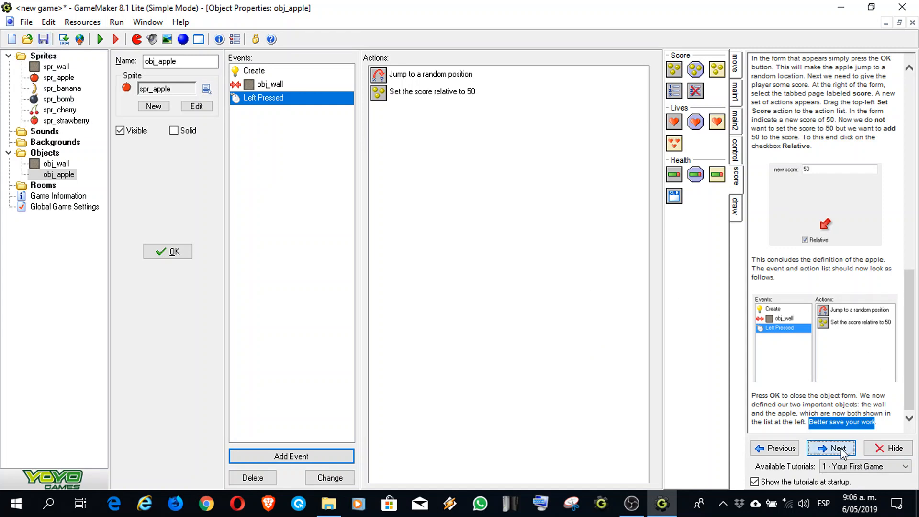
{"action": "left_click", "coordinate": [830, 447]}
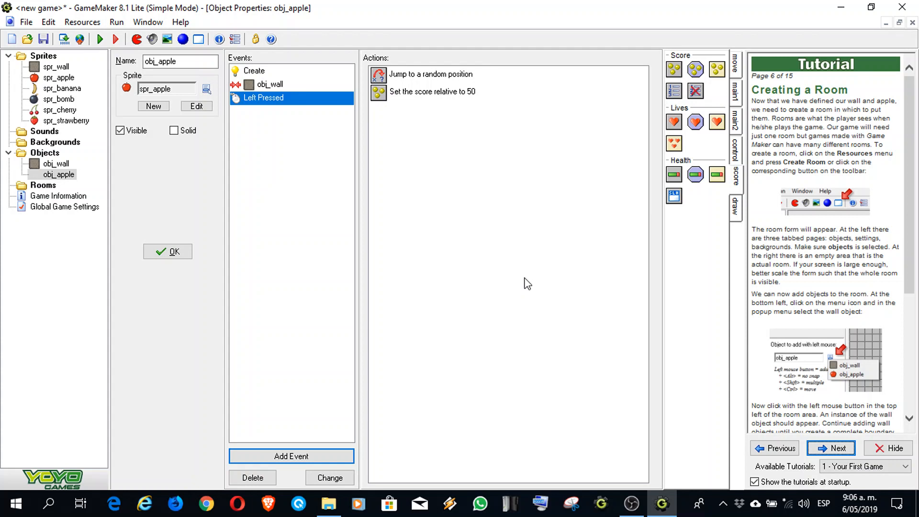
{"action": "left_click", "coordinate": [165, 251]}
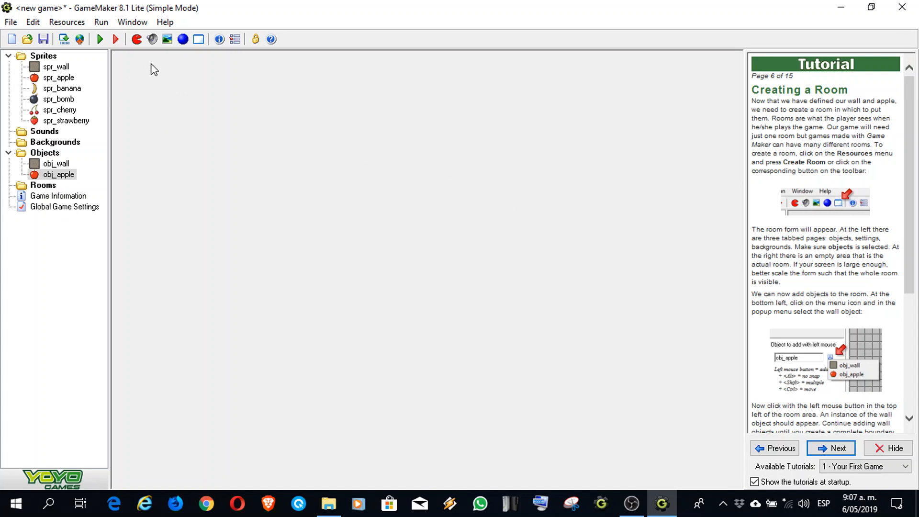
Step: Create a new room in a maximized properties form and advance the tutorial to the Testing the Game page
{"action": "left_click", "coordinate": [198, 40]}
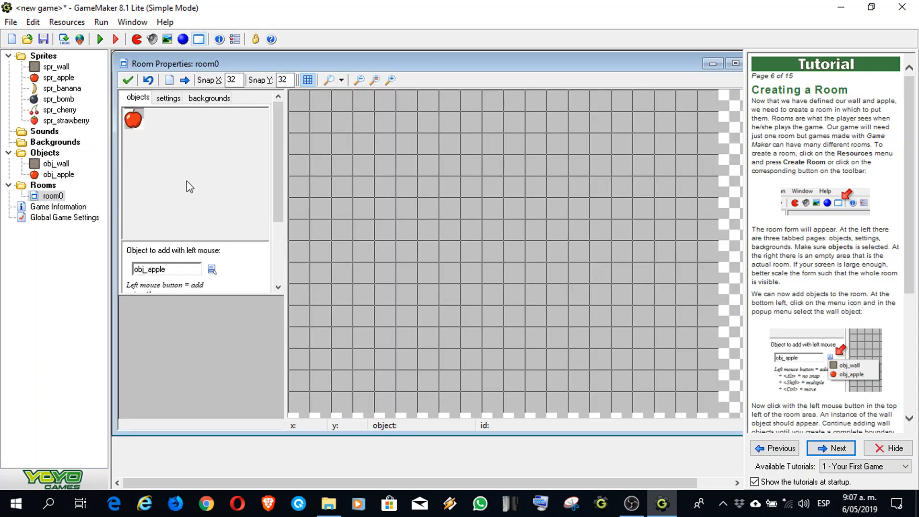
{"action": "left_click", "coordinate": [735, 62]}
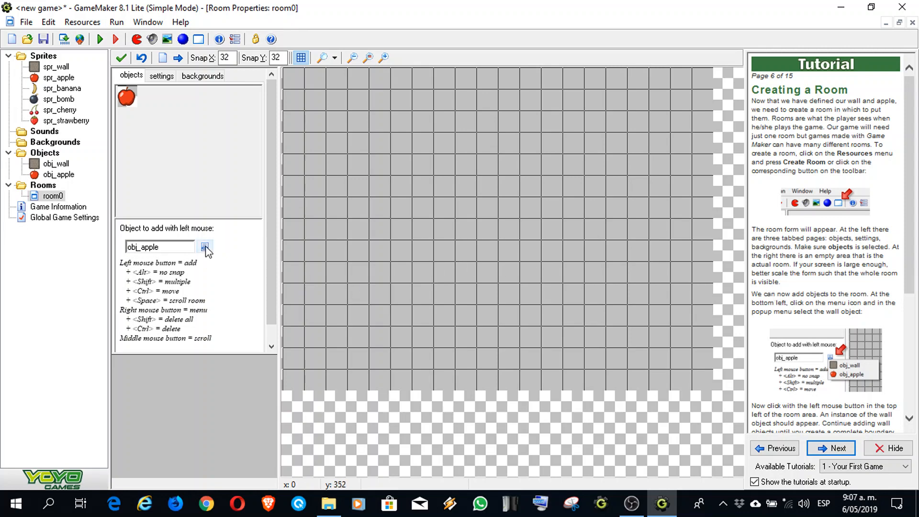
{"action": "scroll", "coordinate": [827, 300], "scroll_direction": "down", "scroll_amount": 8}
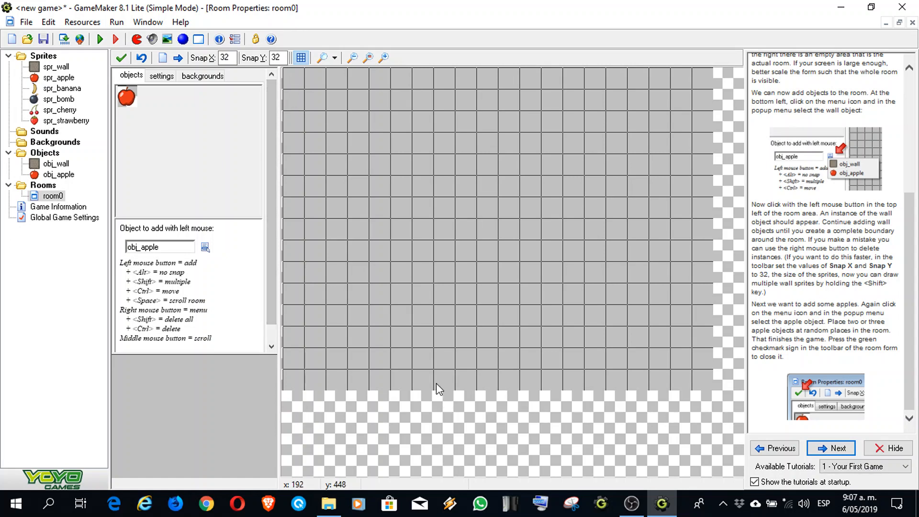
{"action": "left_click", "coordinate": [836, 450]}
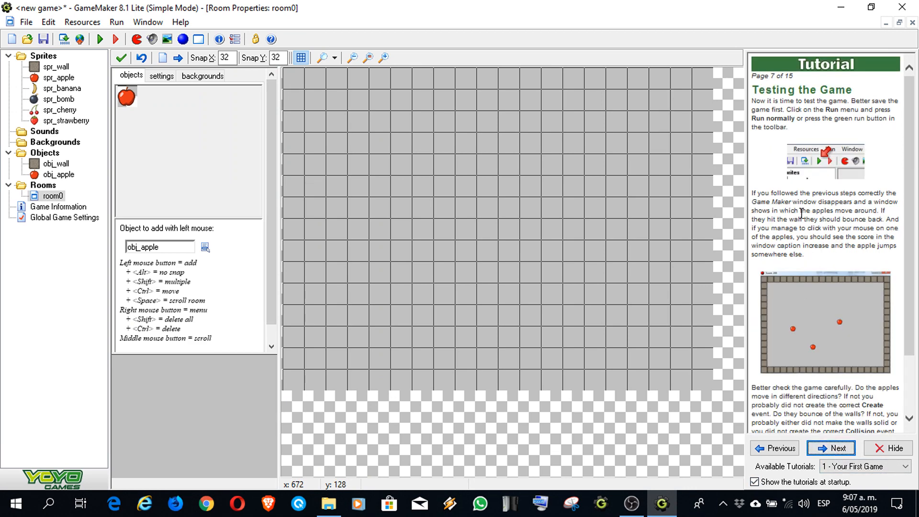
Step: Choose obj_wall as the object to add and fill the room's entire left edge with wall blocks
{"action": "left_click", "coordinate": [205, 247]}
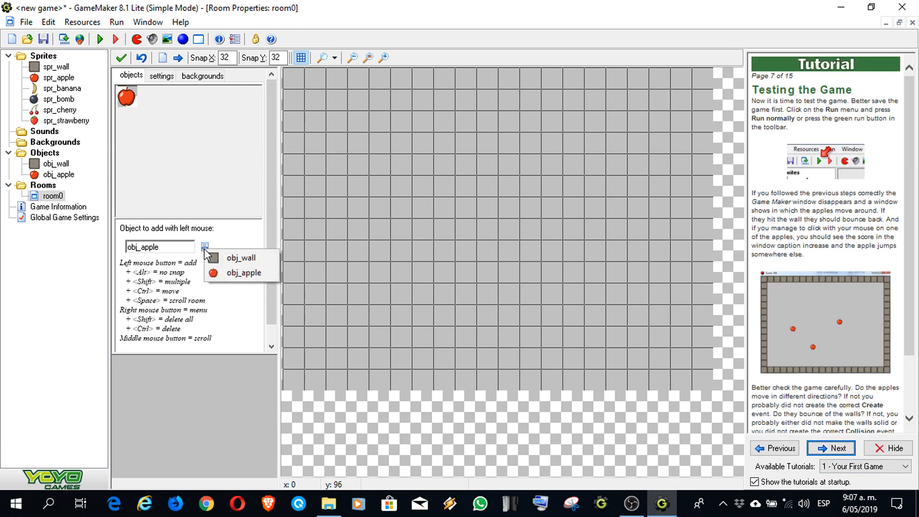
{"action": "left_click", "coordinate": [243, 258]}
{"action": "left_click", "coordinate": [293, 78]}
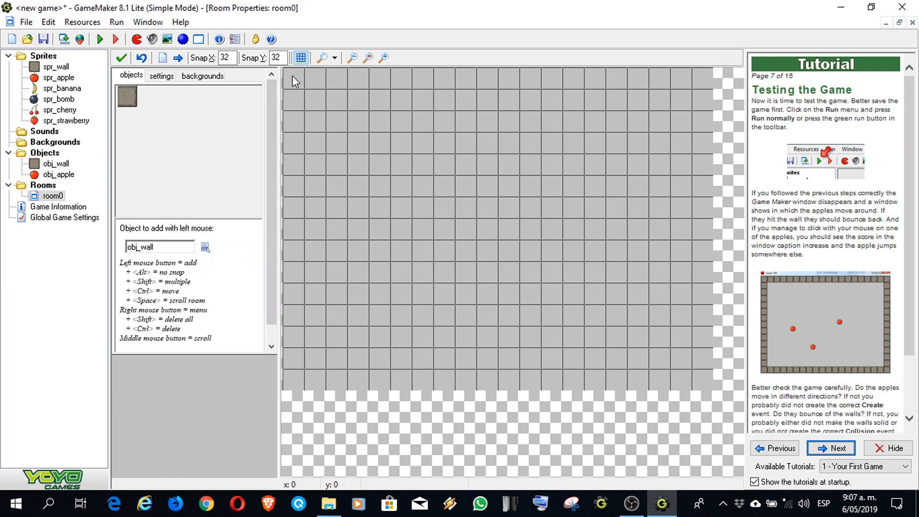
{"action": "left_click", "coordinate": [291, 103]}
{"action": "left_click", "coordinate": [290, 120]}
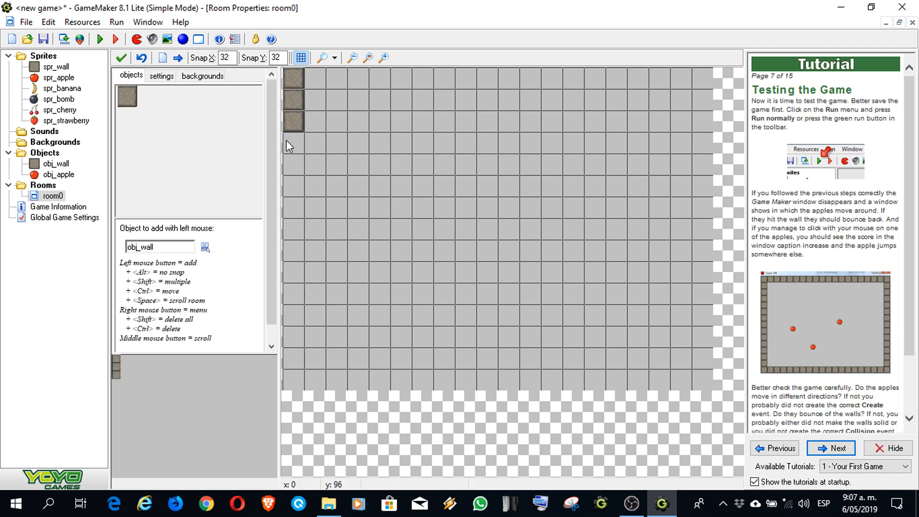
{"action": "left_click", "coordinate": [288, 141]}
{"action": "left_click", "coordinate": [291, 164]}
{"action": "left_click", "coordinate": [291, 187]}
{"action": "left_click", "coordinate": [291, 207]}
{"action": "left_click", "coordinate": [291, 229]}
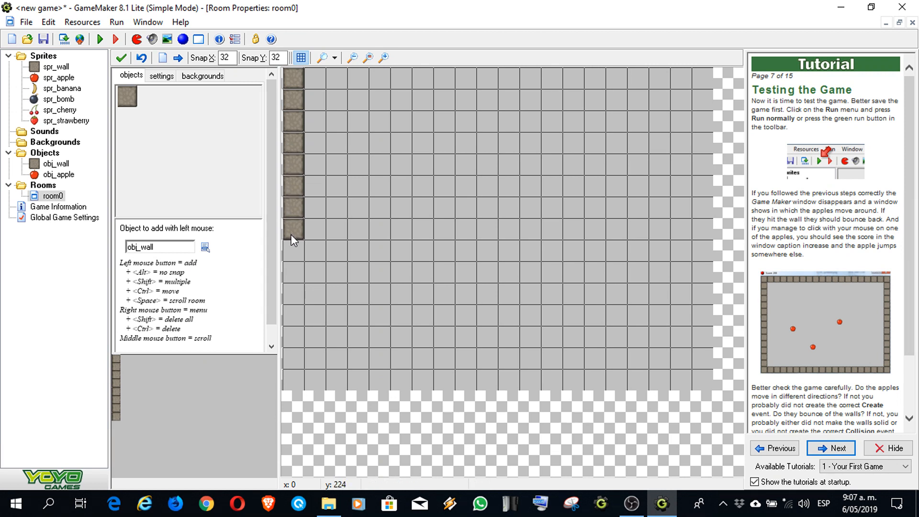
{"action": "left_click", "coordinate": [291, 251]}
{"action": "left_click", "coordinate": [292, 272]}
{"action": "left_click", "coordinate": [294, 293]}
{"action": "left_click", "coordinate": [291, 316]}
{"action": "left_click", "coordinate": [290, 338]}
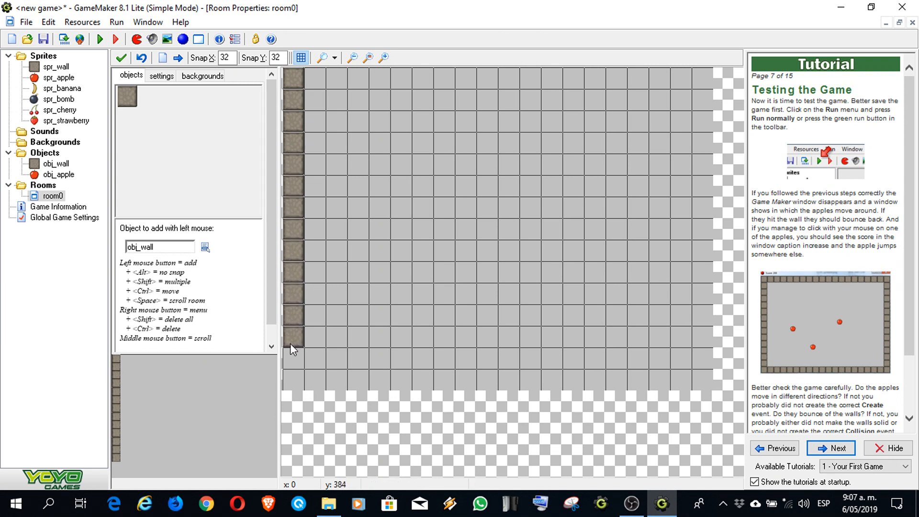
{"action": "left_click", "coordinate": [287, 359]}
{"action": "mouse_move", "coordinate": [290, 379]}
{"action": "left_mouse_down"}
{"action": "mouse_move", "coordinate": [337, 379]}
{"action": "mouse_move", "coordinate": [295, 383]}
{"action": "left_mouse_up"}
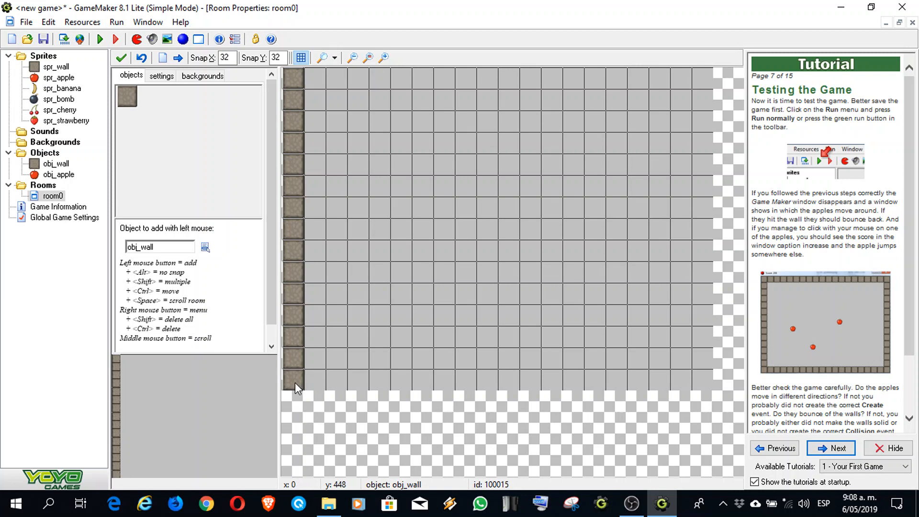
Step: Complete the obj_wall border along the room's bottom, right and top edges
{"action": "left_click", "coordinate": [321, 381]}
{"action": "left_click", "coordinate": [334, 380]}
{"action": "left_click", "coordinate": [358, 383]}
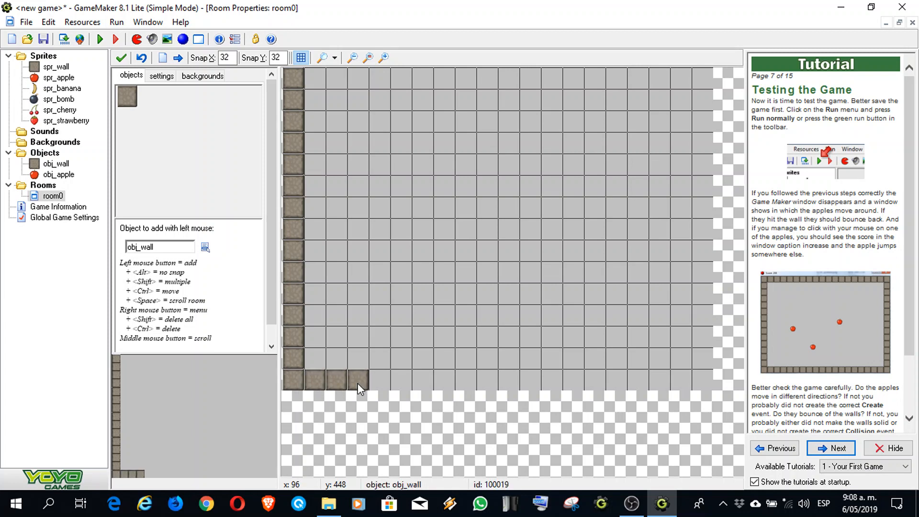
{"action": "left_click", "coordinate": [385, 382]}
{"action": "left_click", "coordinate": [402, 381]}
{"action": "left_click", "coordinate": [423, 381]}
{"action": "left_click", "coordinate": [445, 382]}
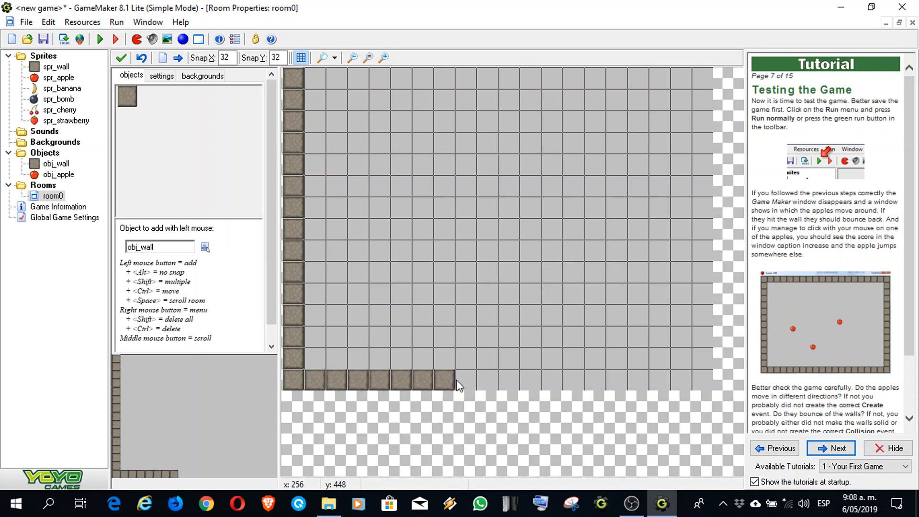
{"action": "left_click", "coordinate": [465, 382]}
{"action": "left_click", "coordinate": [493, 382]}
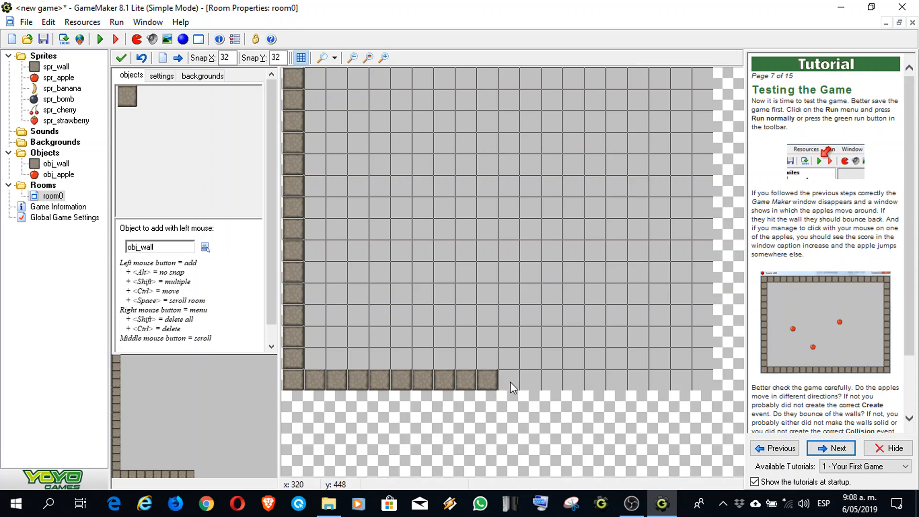
{"action": "left_click", "coordinate": [511, 382]}
{"action": "left_click", "coordinate": [529, 383]}
{"action": "left_click", "coordinate": [550, 385]}
{"action": "left_click", "coordinate": [573, 383]}
{"action": "left_click", "coordinate": [601, 386]}
{"action": "mouse_move", "coordinate": [656, 379]}
{"action": "left_mouse_down", "text": "shift"}
{"action": "mouse_move", "coordinate": [697, 377]}
{"action": "mouse_move", "coordinate": [704, 364]}
{"action": "mouse_move", "coordinate": [700, 77]}
{"action": "mouse_move", "coordinate": [315, 74]}
{"action": "left_mouse_up", "text": "shift"}
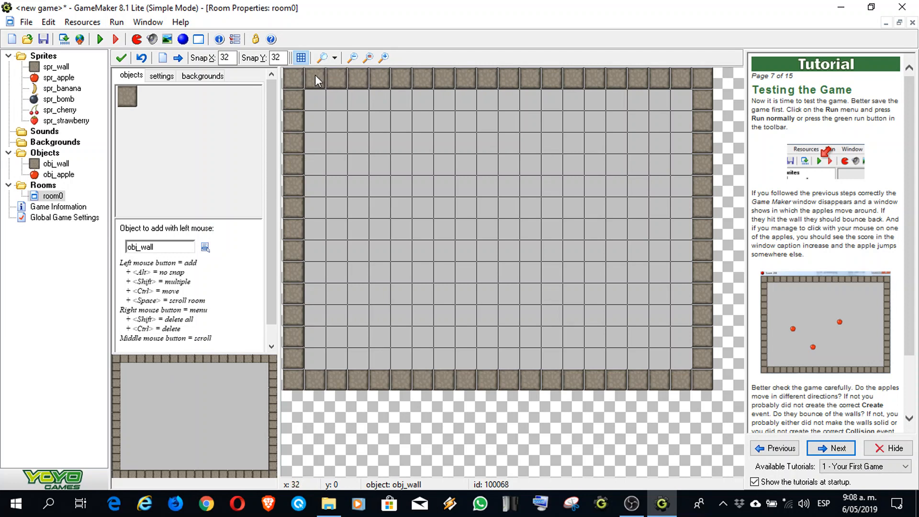
Step: Place an extra wall block inside the room and delete it
{"action": "left_click", "coordinate": [539, 188]}
{"action": "right_click", "coordinate": [532, 185]}
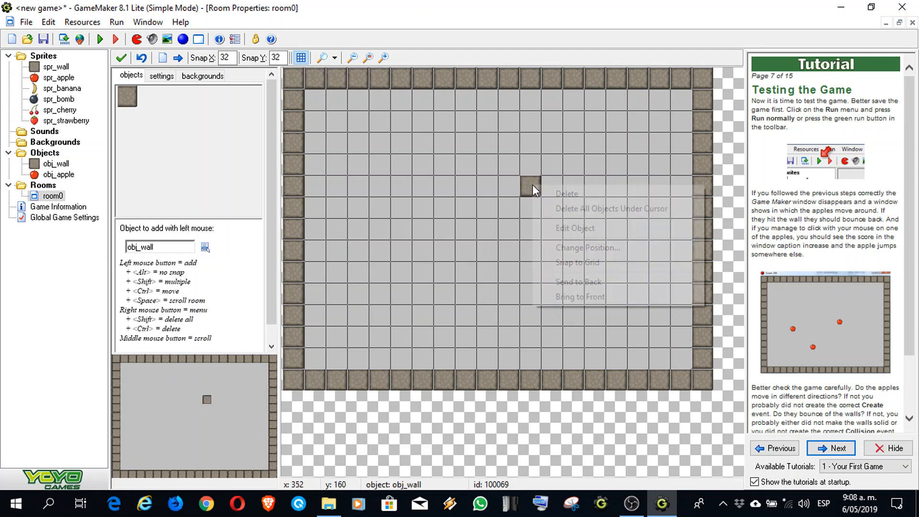
{"action": "left_click", "coordinate": [553, 194]}
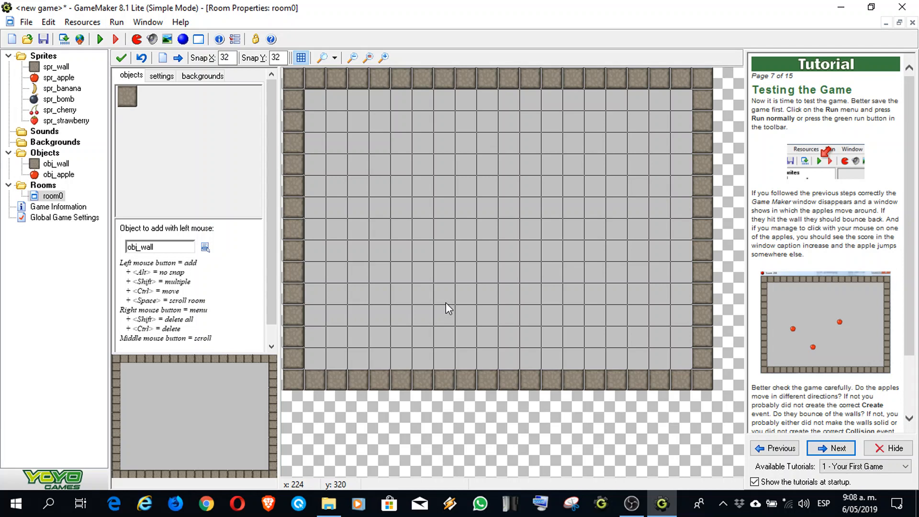
Step: Place three obj_apple instances spread out inside the walls and confirm the room
{"action": "left_click", "coordinate": [205, 247]}
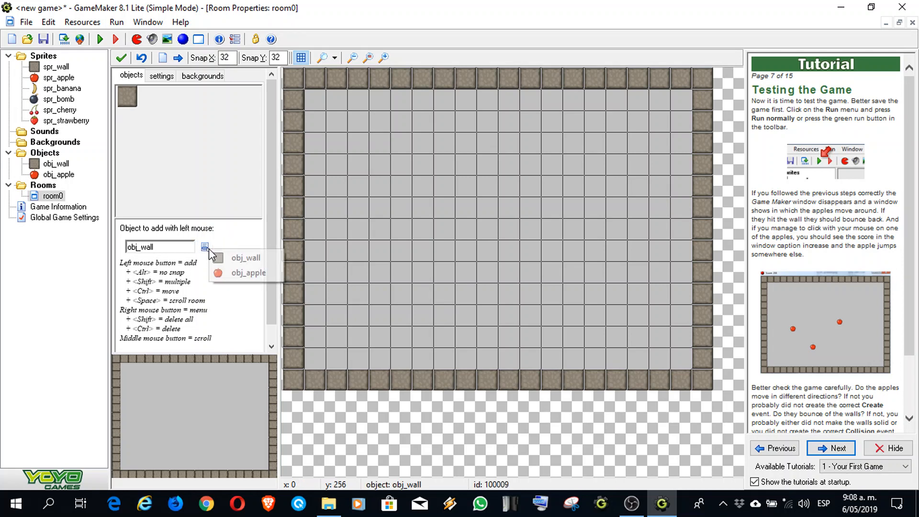
{"action": "left_click", "coordinate": [248, 272]}
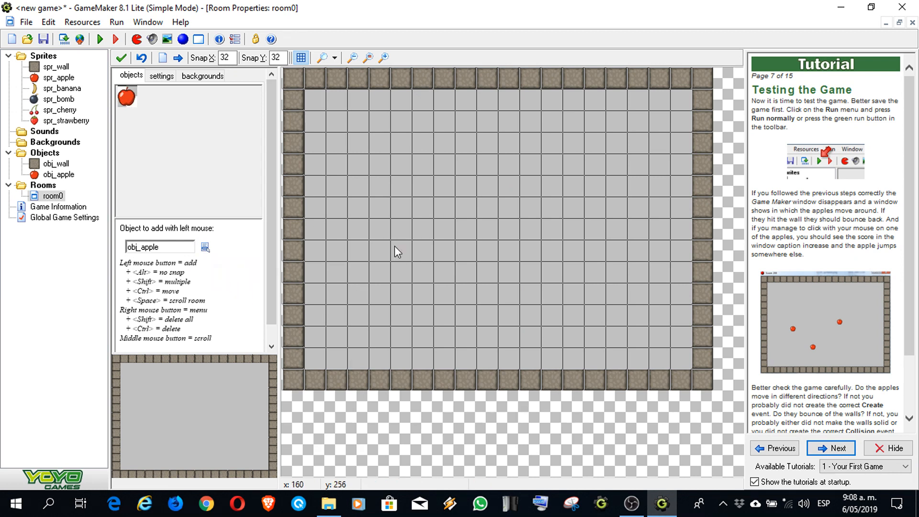
{"action": "left_click", "coordinate": [375, 189]}
{"action": "left_click", "coordinate": [495, 291]}
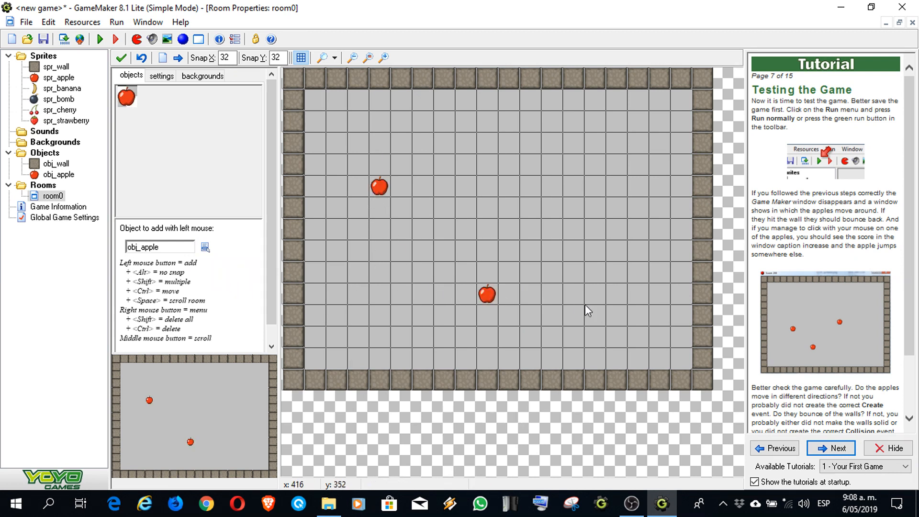
{"action": "left_click", "coordinate": [615, 208]}
{"action": "scroll", "coordinate": [797, 363], "scroll_direction": "down", "scroll_amount": 4}
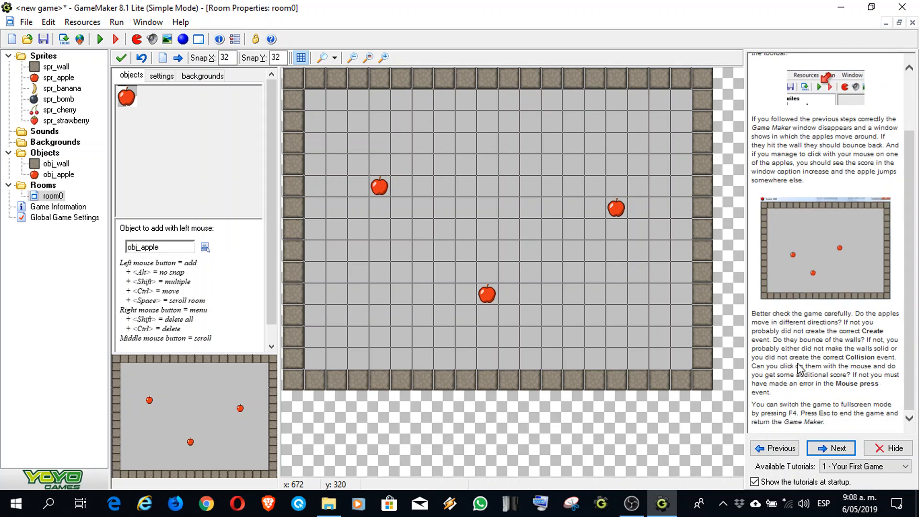
{"action": "left_click", "coordinate": [122, 57]}
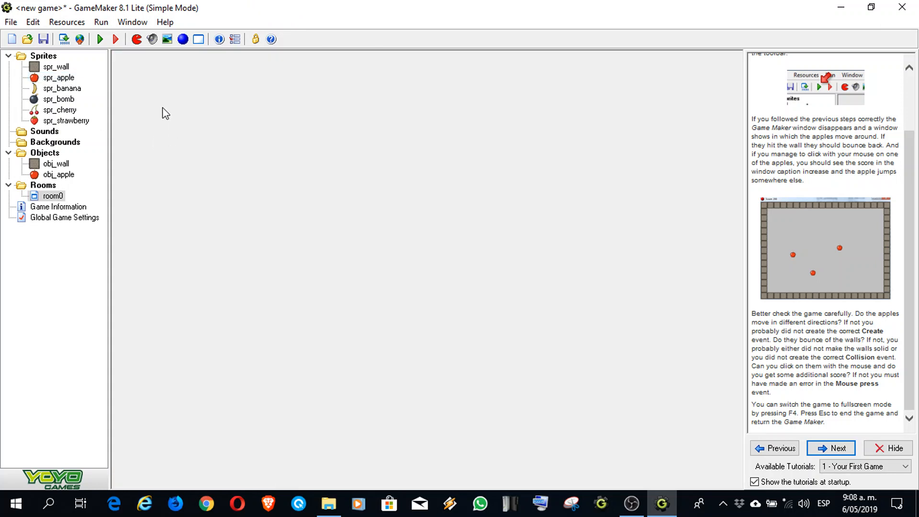
Step: Save the game as "Tutorial 1" in the Examples folder
{"action": "left_click", "coordinate": [43, 38]}
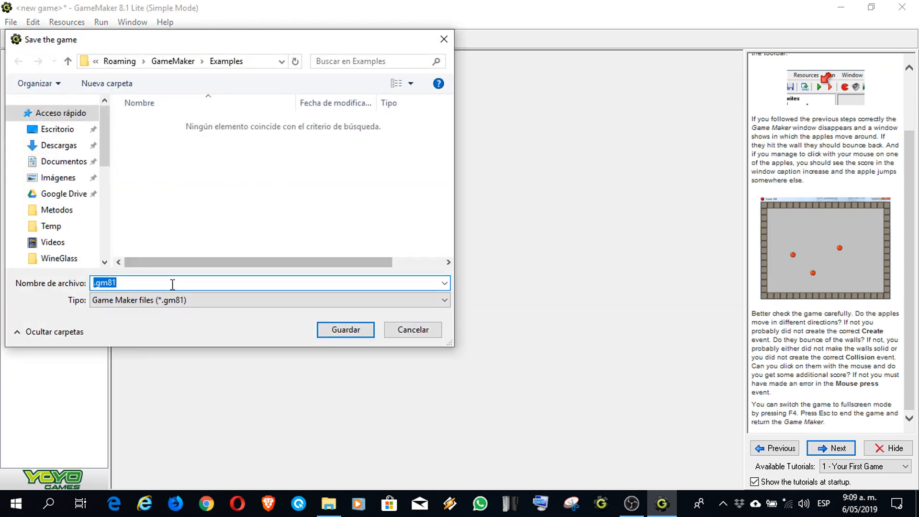
{"action": "type", "text": "Tut"}
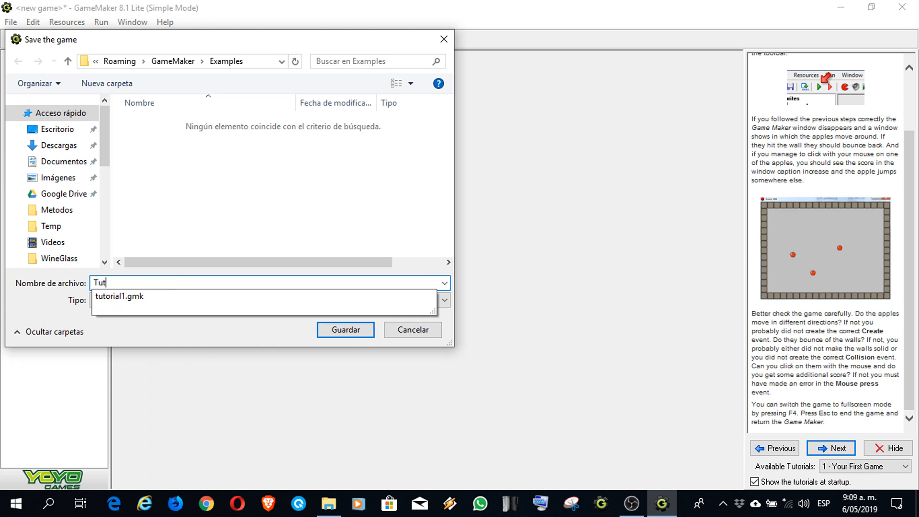
{"action": "type", "text": "orial 1"}
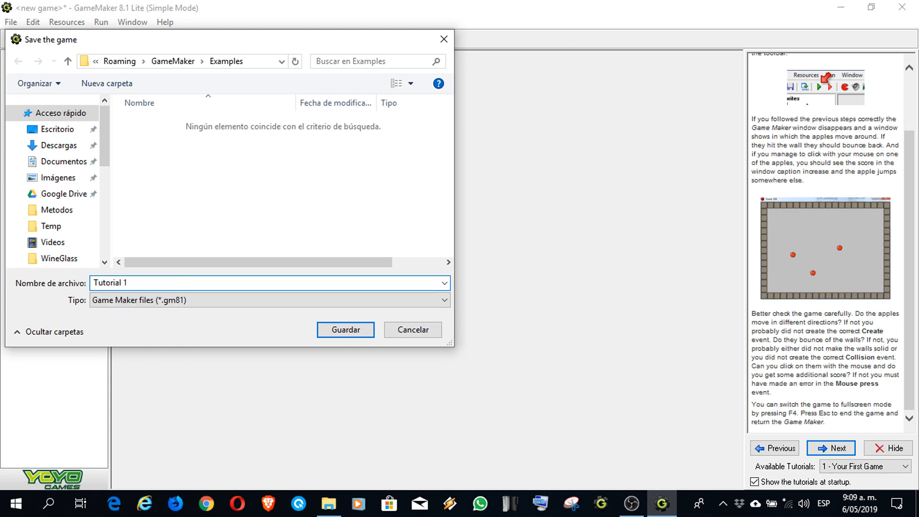
{"action": "left_click", "coordinate": [346, 329]}
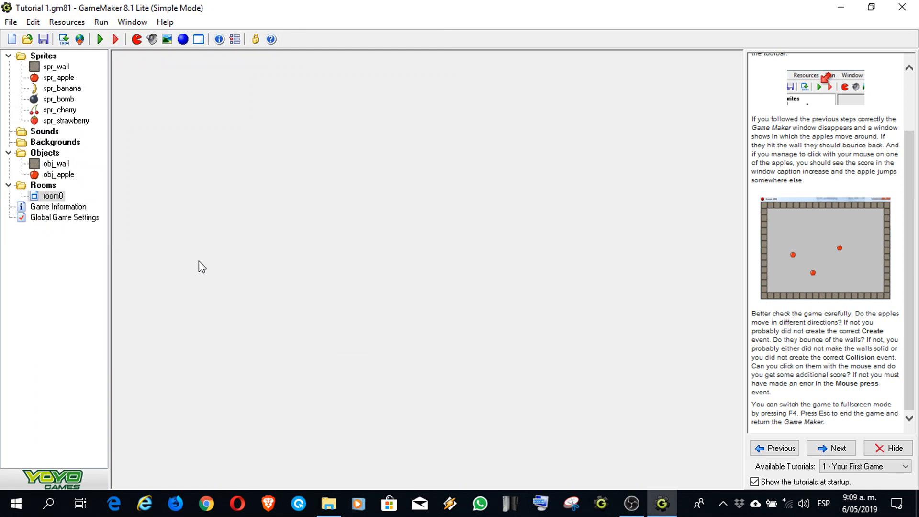
Step: Run the game normally, minimize the windows covering it, and cancel the DirectPlay feature installation
{"action": "left_click", "coordinate": [102, 40]}
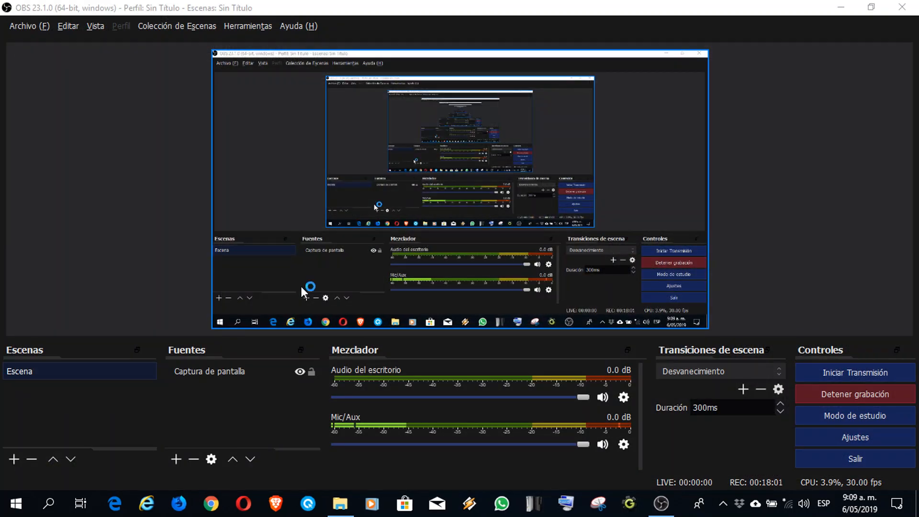
{"action": "left_click", "coordinate": [841, 7]}
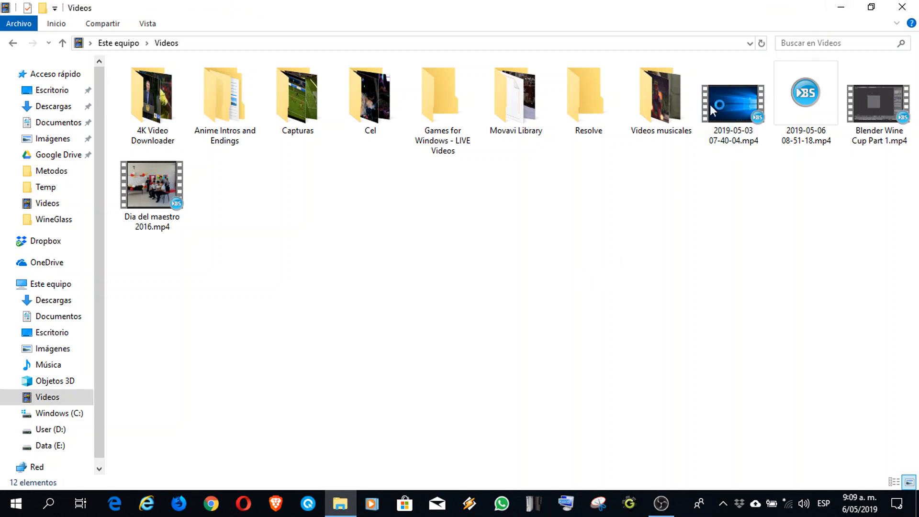
{"action": "left_click", "coordinate": [842, 6]}
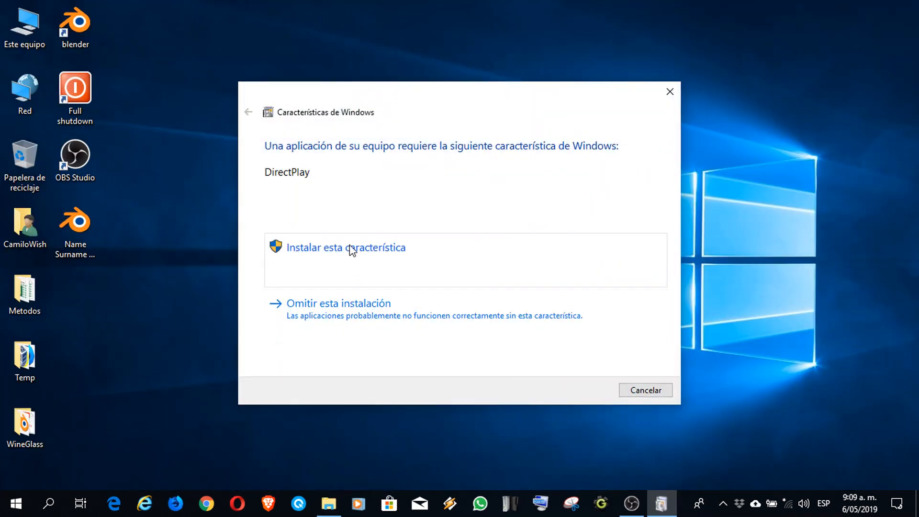
{"action": "left_click", "coordinate": [649, 394]}
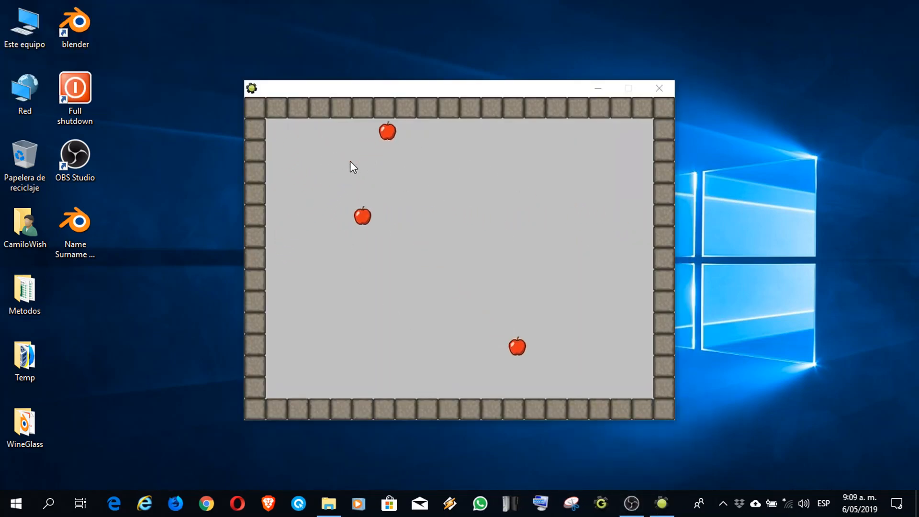
Step: Test the game by catching the moving apples several times, and end it to return to the editor
{"action": "left_click", "coordinate": [395, 204]}
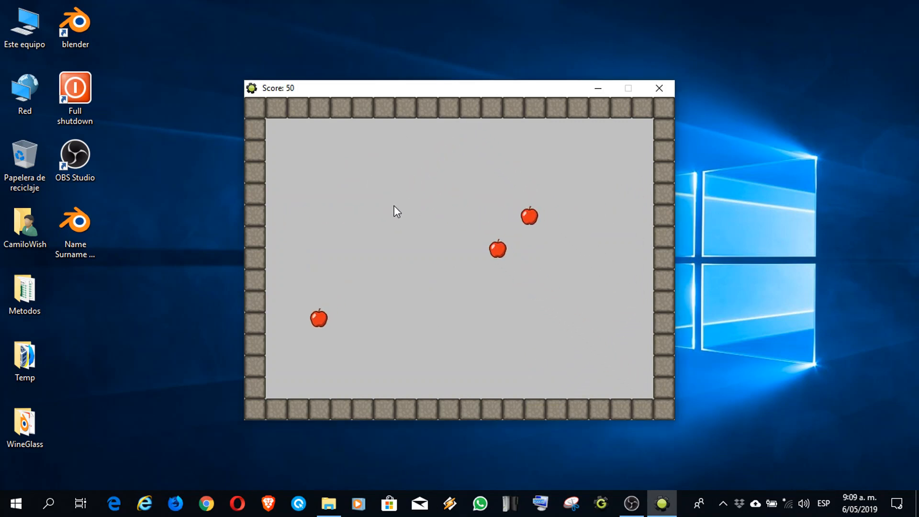
{"action": "left_click", "coordinate": [361, 234]}
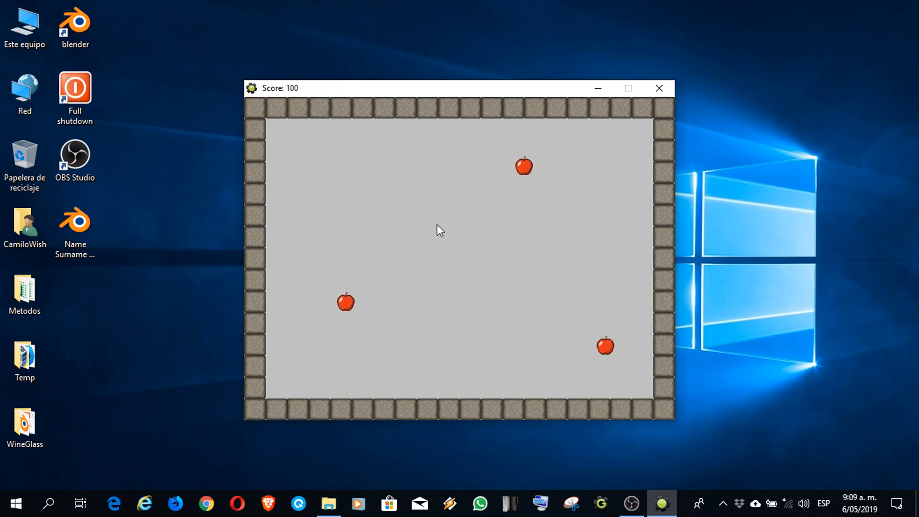
{"action": "left_click", "coordinate": [433, 345]}
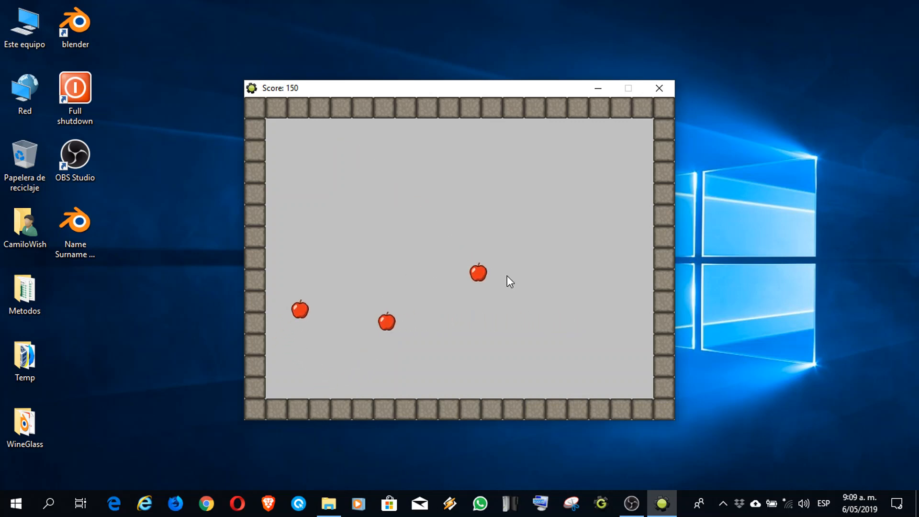
{"action": "left_click", "coordinate": [522, 326]}
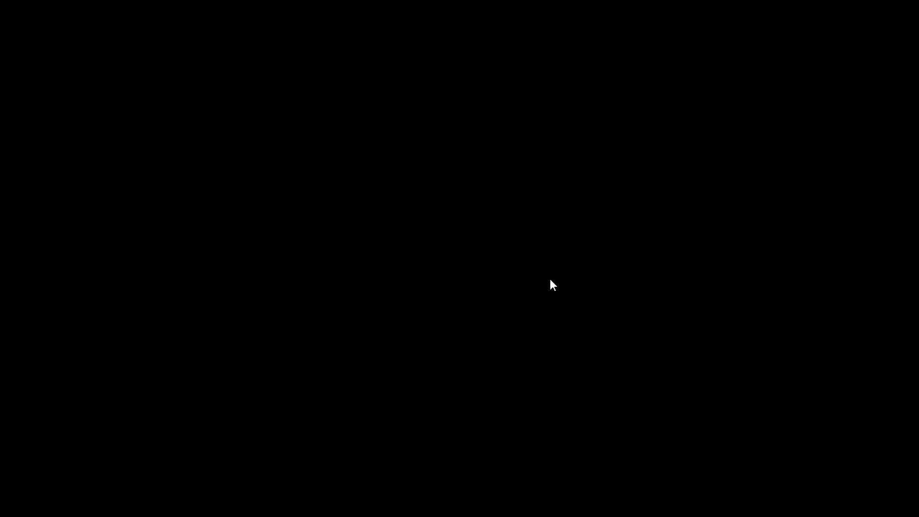
{"action": "key", "text": "Escape"}
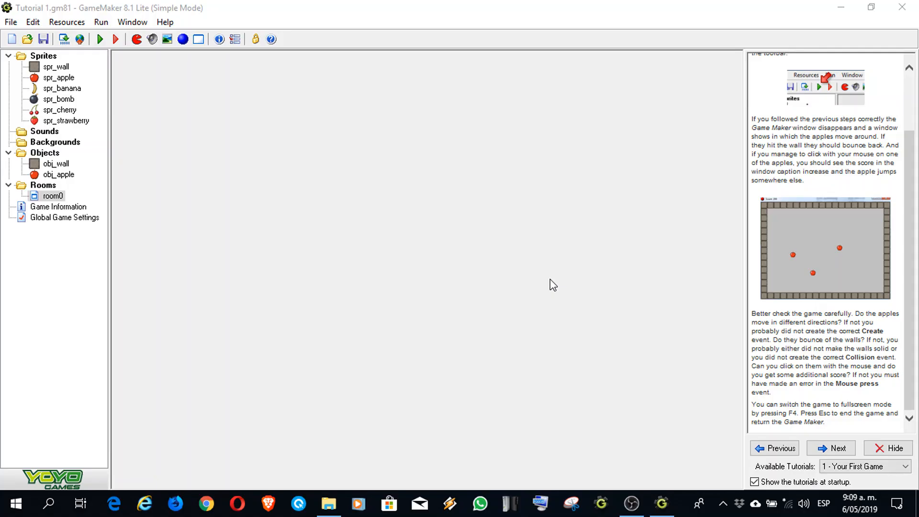